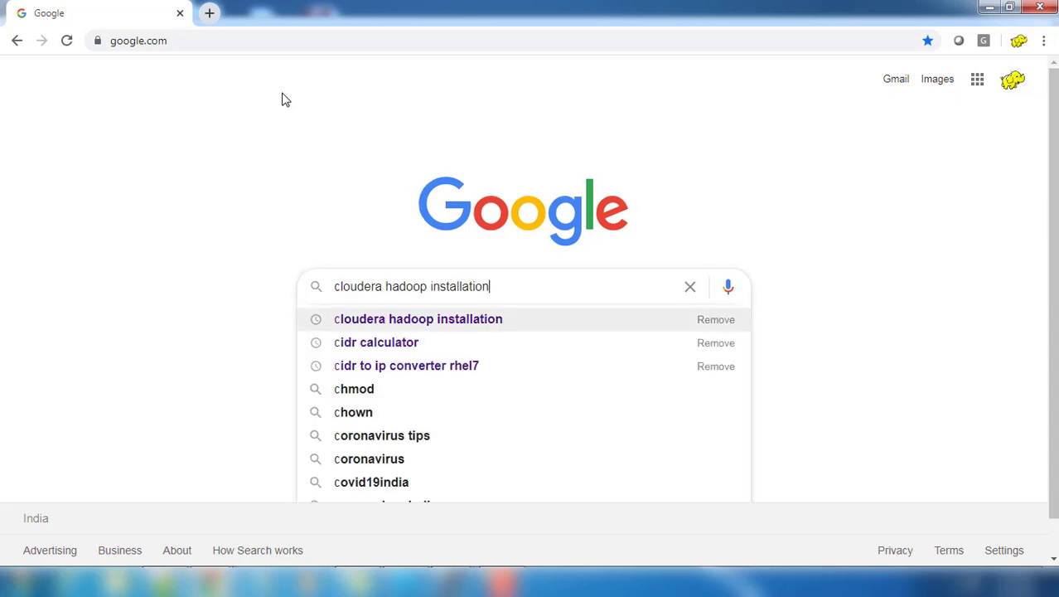
- Open Cloudera's Proof-of-Concept Installation Guide and highlight its root or sudo login requirement
scroll(629, 347, down, 4)
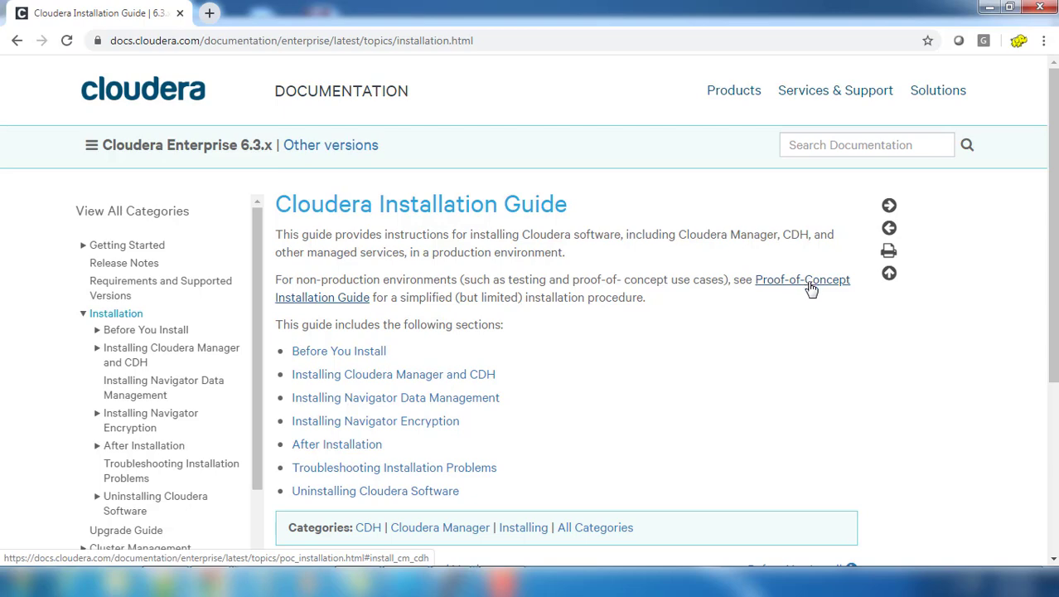
click(811, 287)
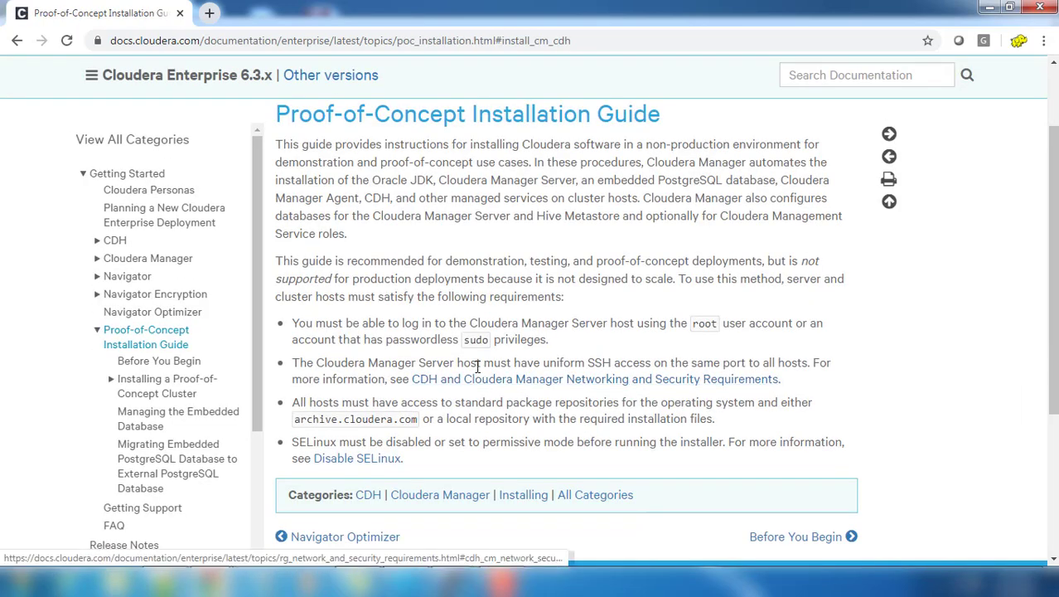
drag(520, 340, 315, 325)
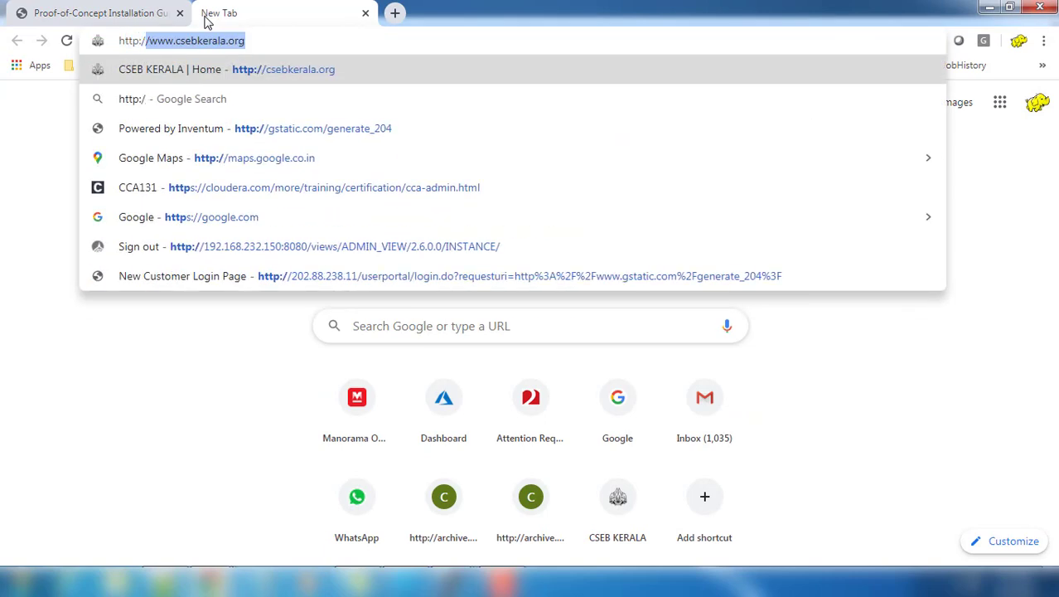
- Load the archive.cloudera.com/cm6/ repository index in a new tab
key(ctrl+v)
text(/cm6)
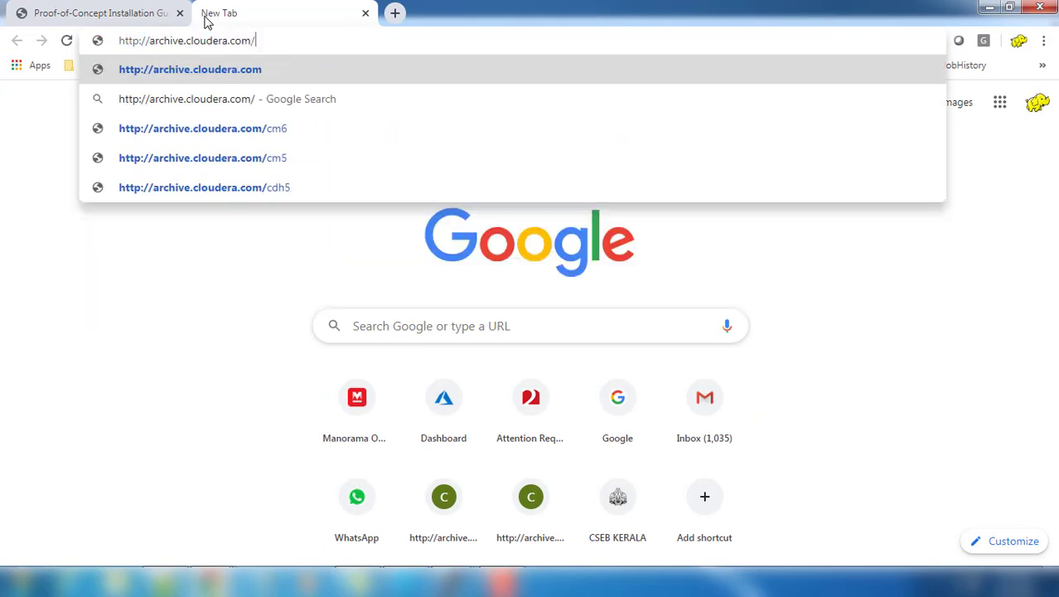
text(/)
key(Return)
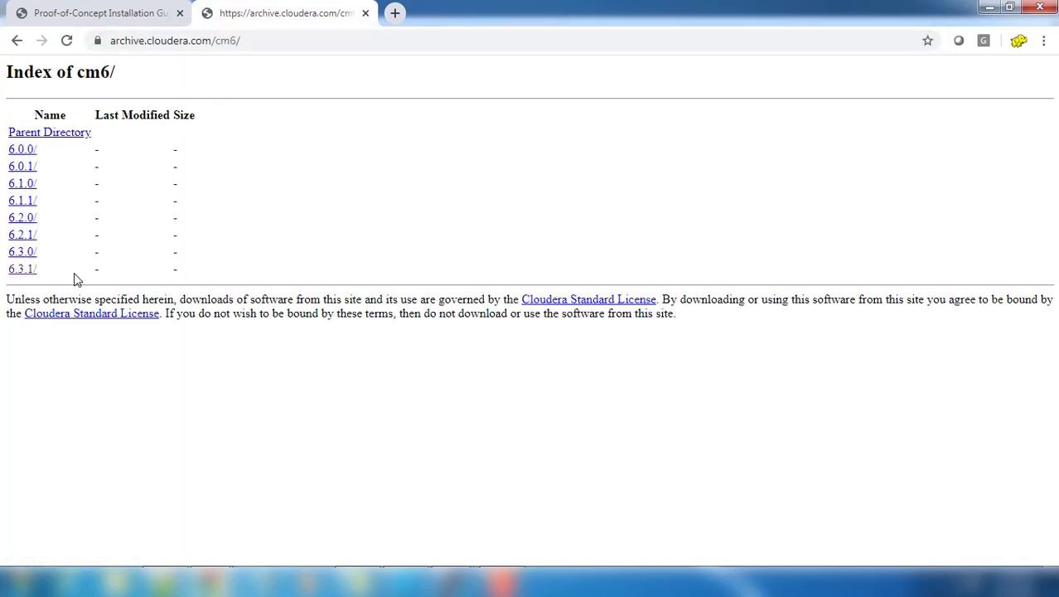
- From the 6.3.0 folder, download cloudera-manager-installer.bin (817 KB) and copy its link address
click(24, 266)
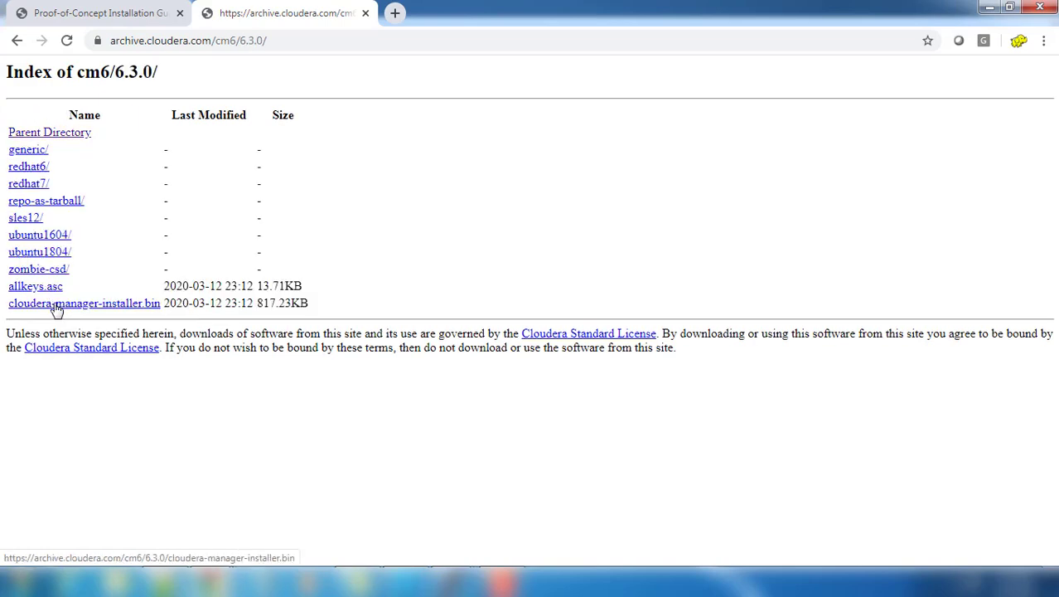
right_click(57, 307)
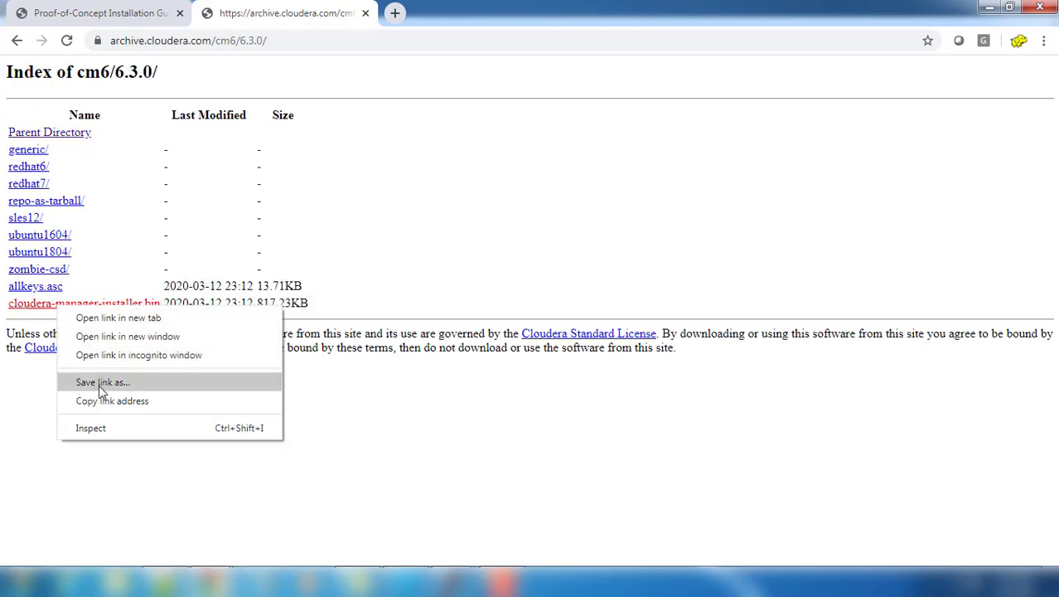
click(99, 399)
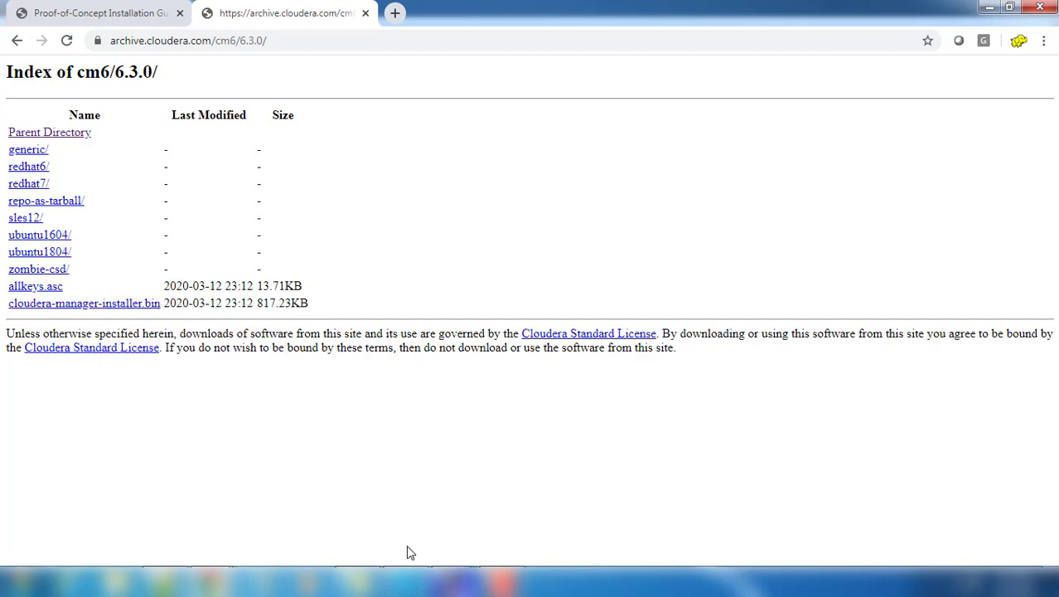
right_click(119, 307)
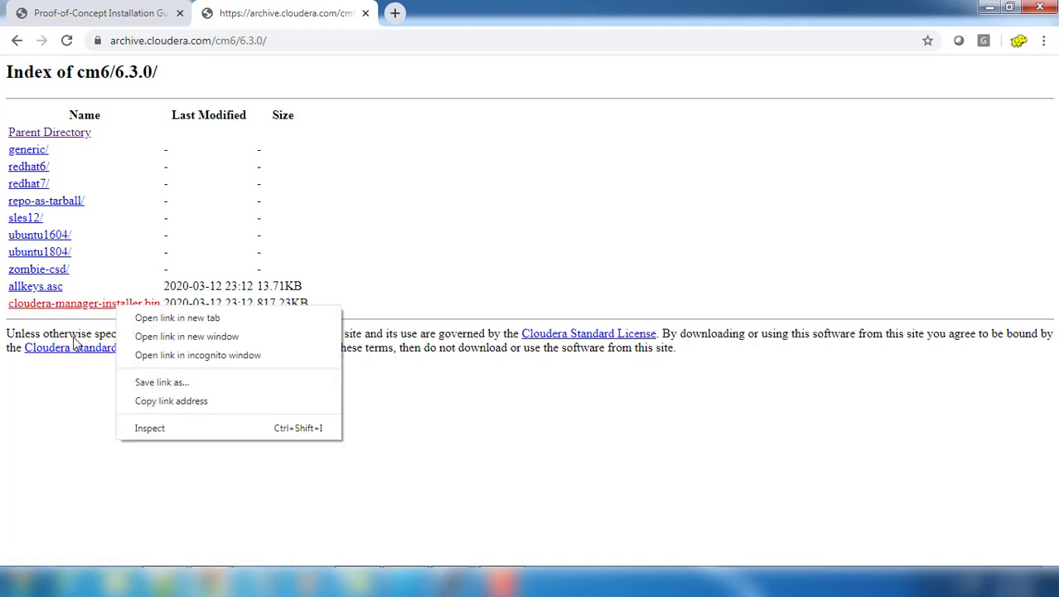
click(75, 308)
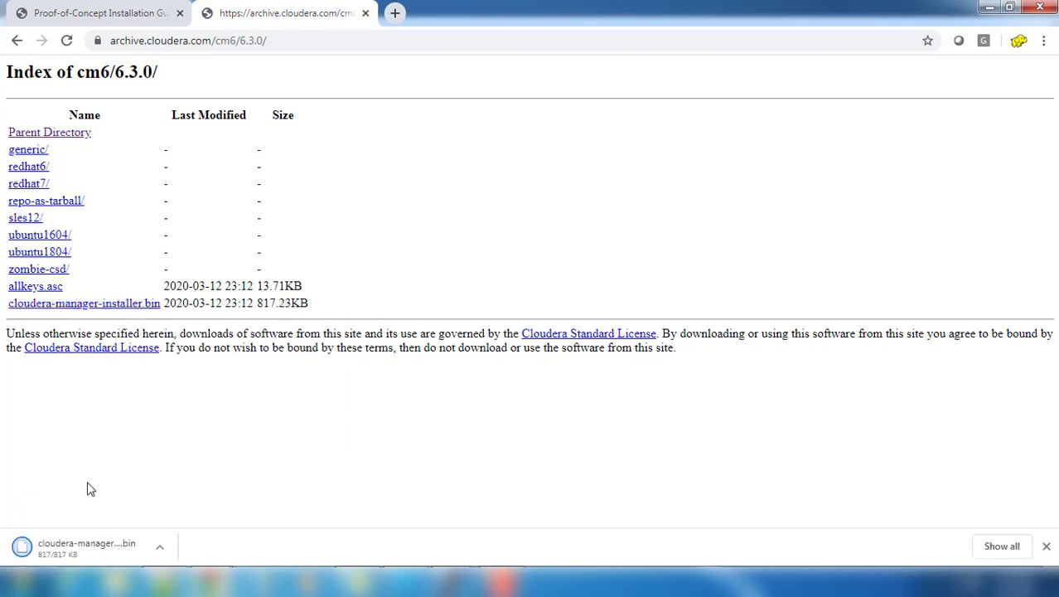
right_click(133, 307)
click(186, 401)
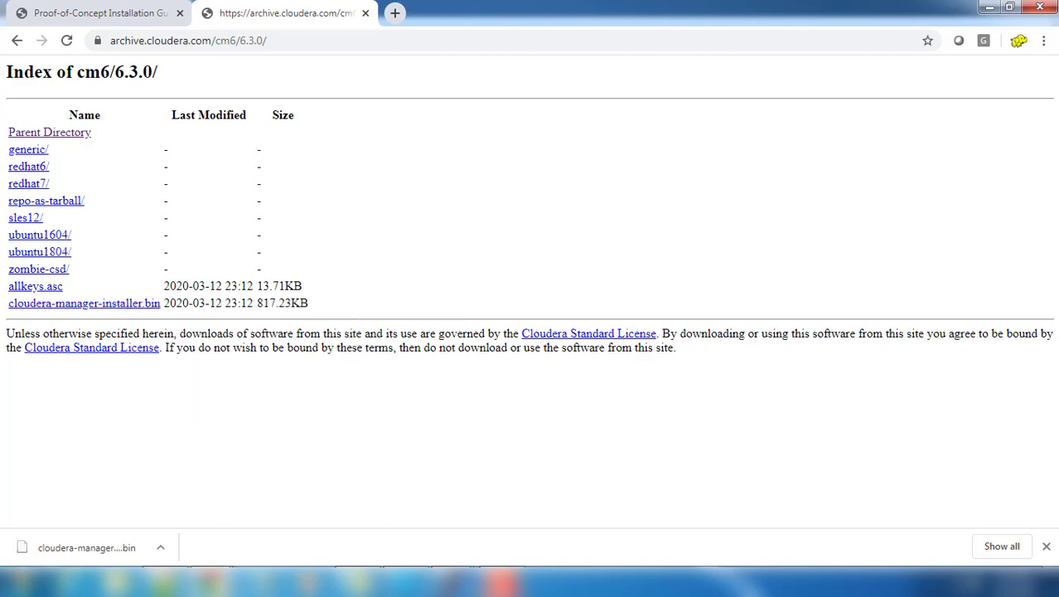
- In the maximized root session on master1, wget the pasted installer URL
mouse_move(480, 584)
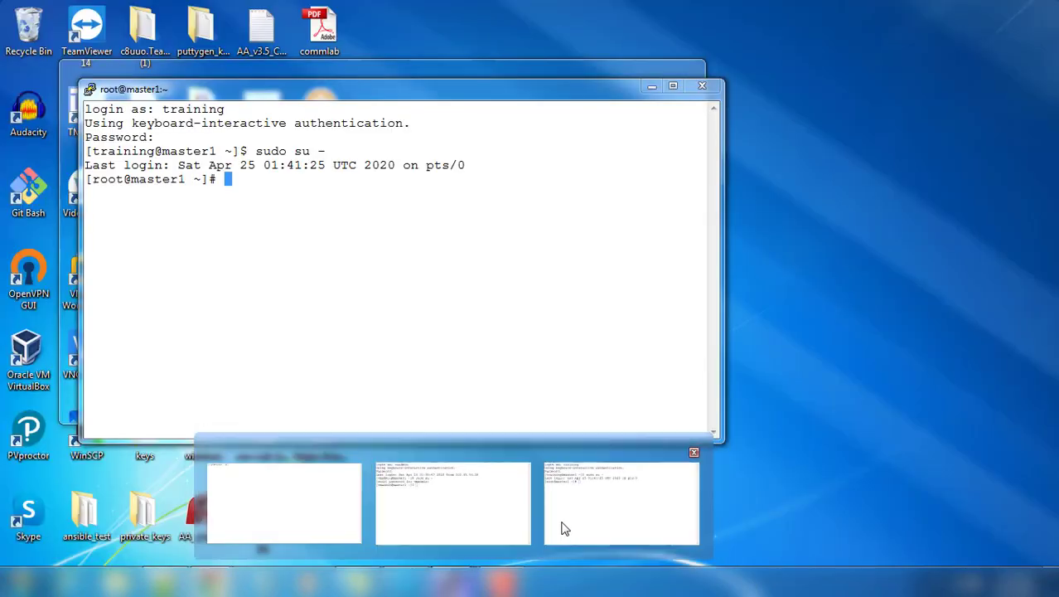
click(568, 527)
double_click(374, 89)
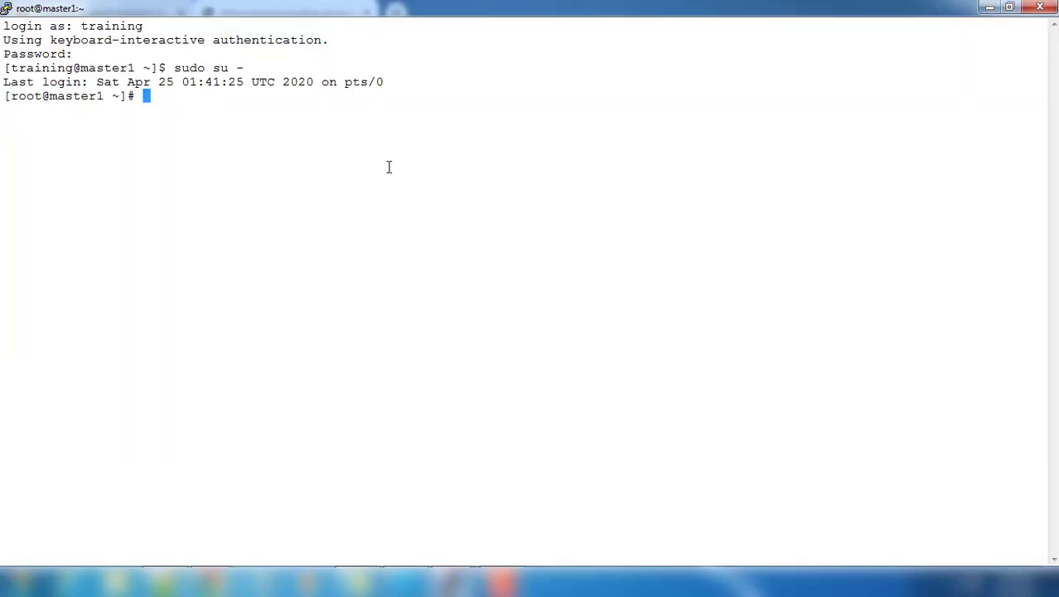
text(wget)
right_click(338, 194)
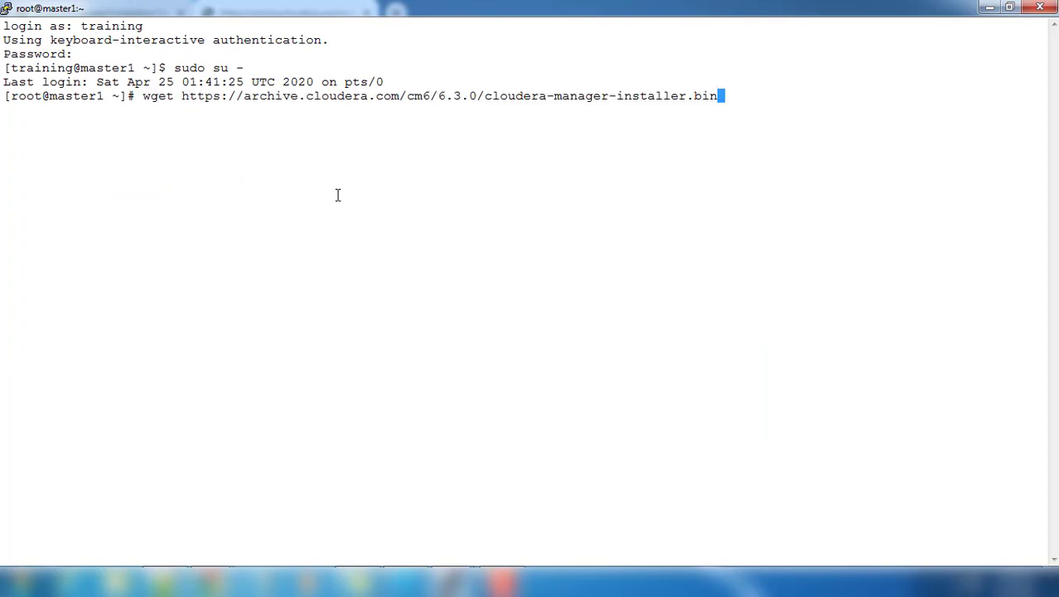
key(Return)
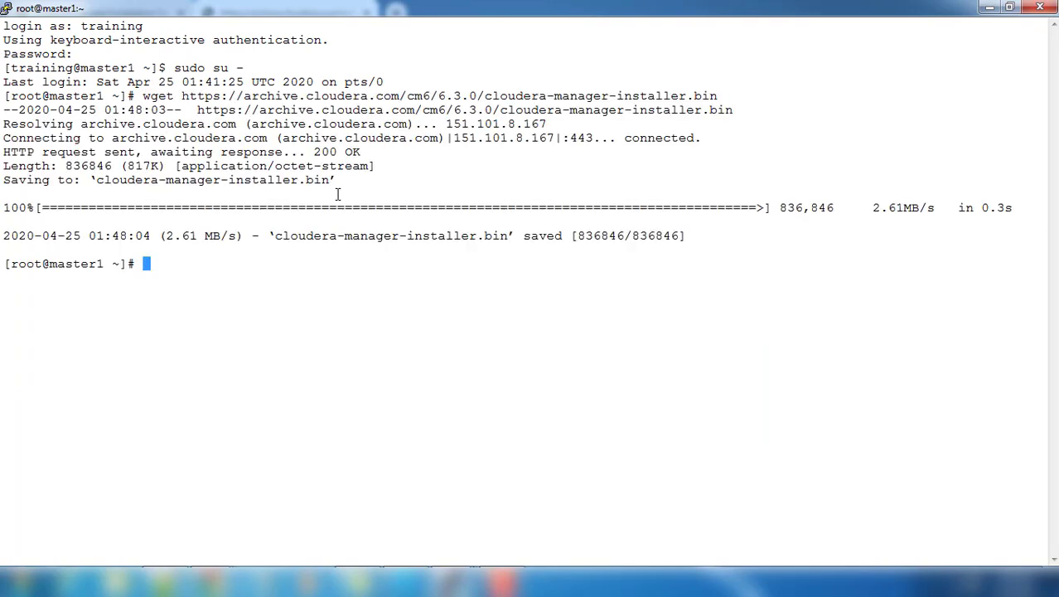
- List root's home and make cloudera-manager-installer.bin executable with chmod +x
text(ls)
key(Return)
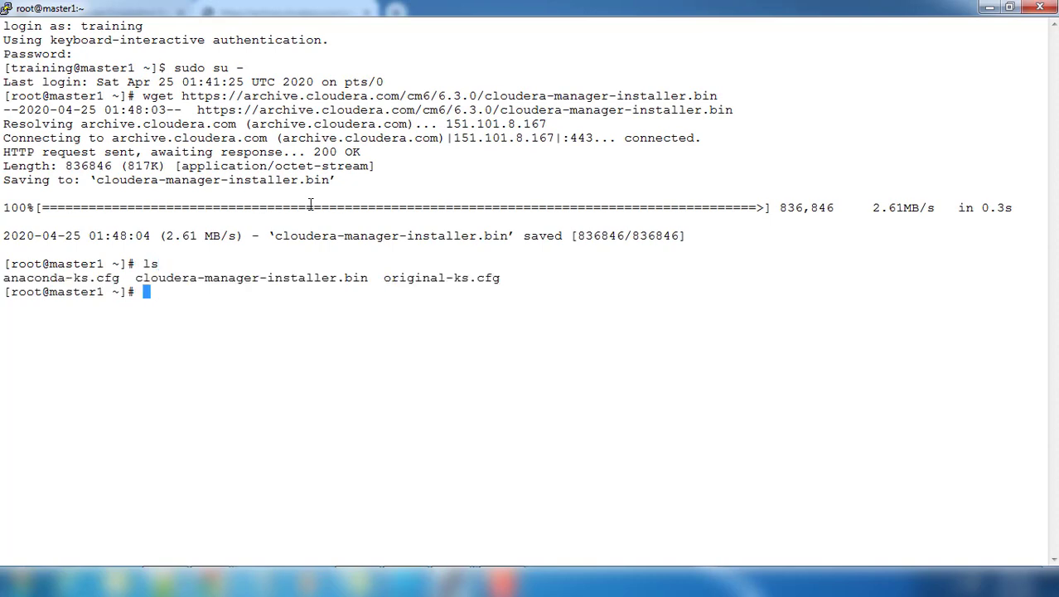
double_click(274, 278)
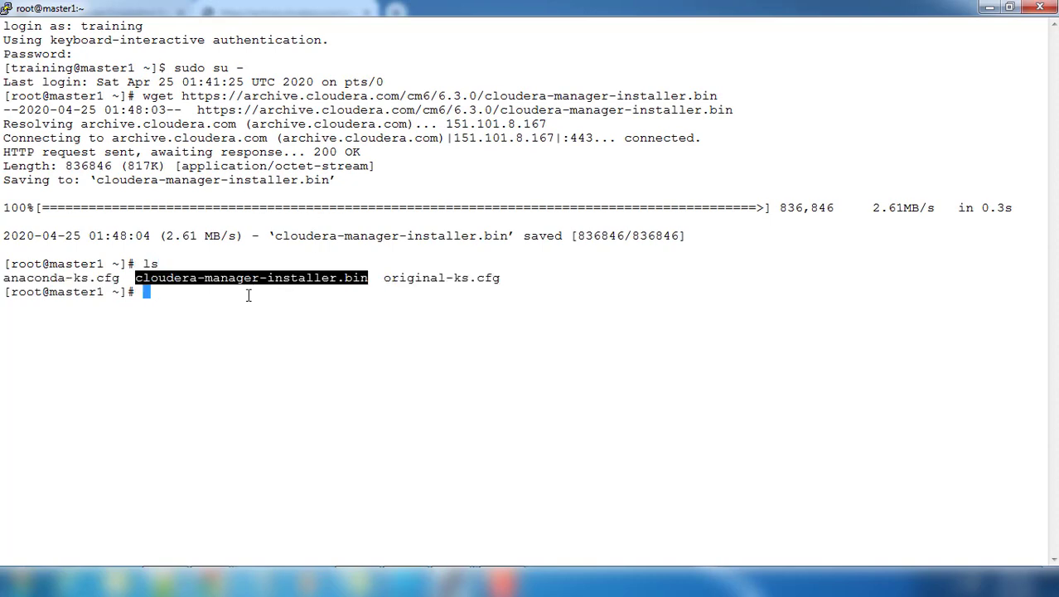
text(chmod +x c)
right_click(213, 315)
key(Return)
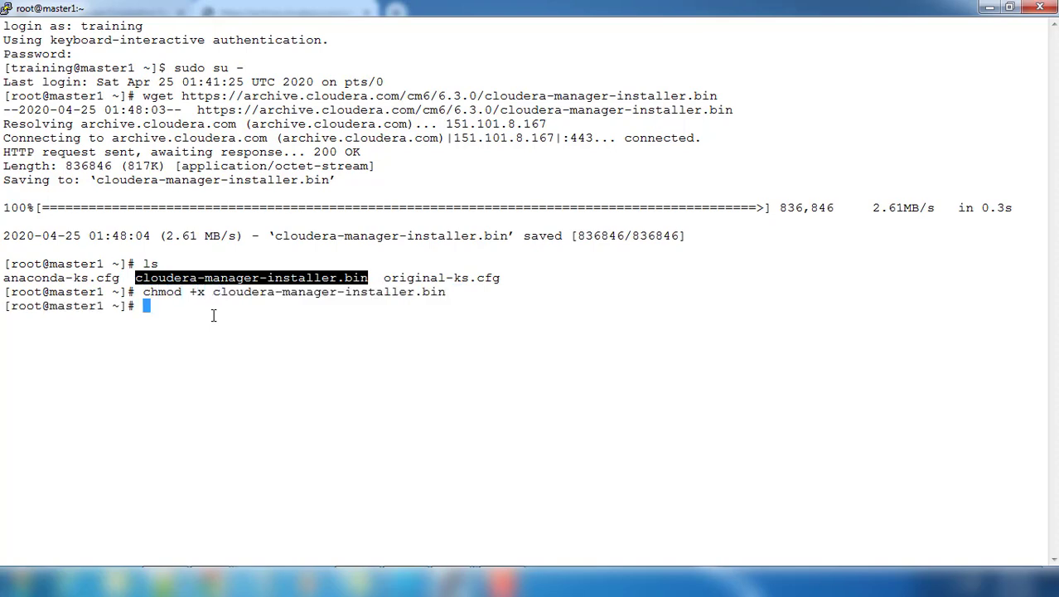
- Confirm the execute permission with ls -l and stage ./cloudera-manager-installer.bin at the prompt
text(ls -l)
key(Return)
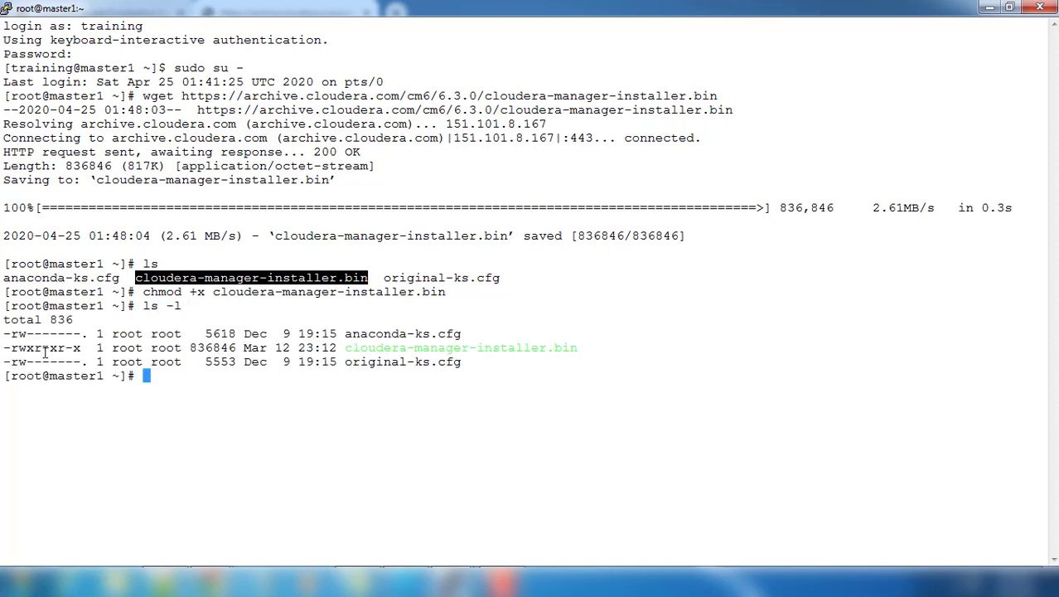
drag(43, 351, 431, 347)
click(429, 345)
text(./)
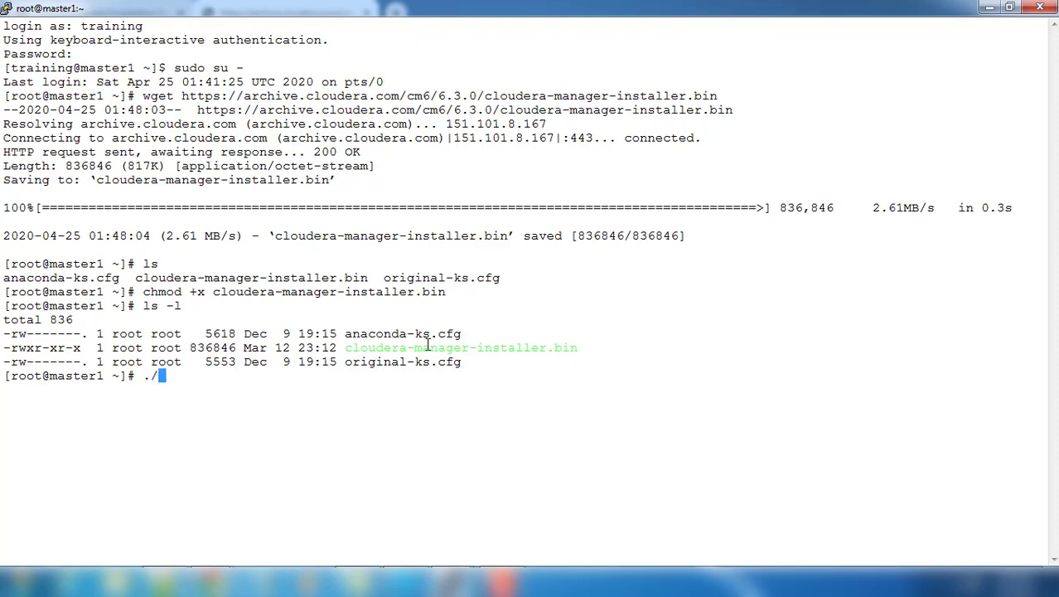
text(cl)
key(Tab)
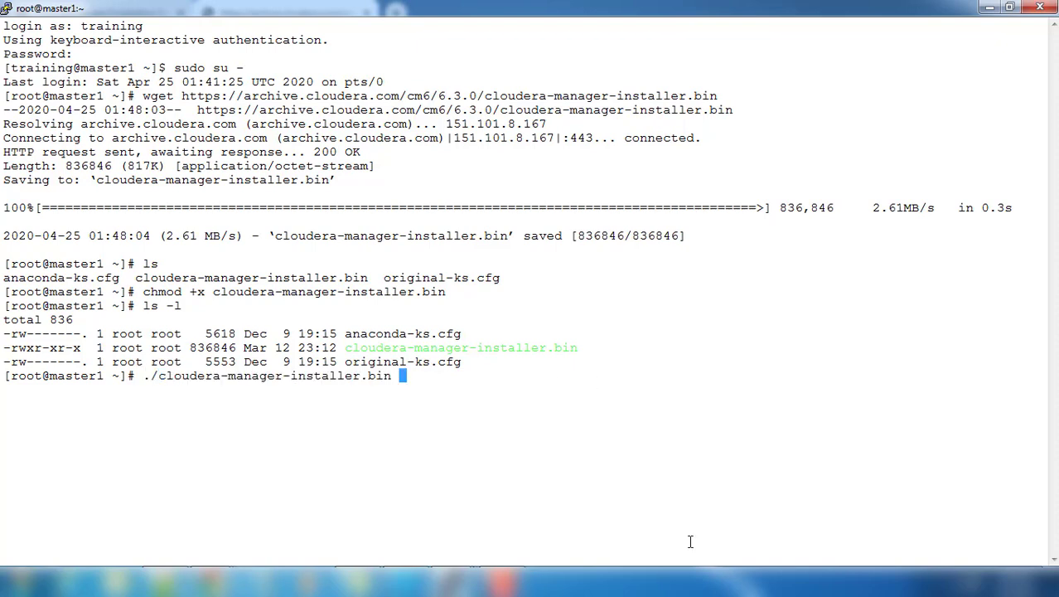
click(497, 583)
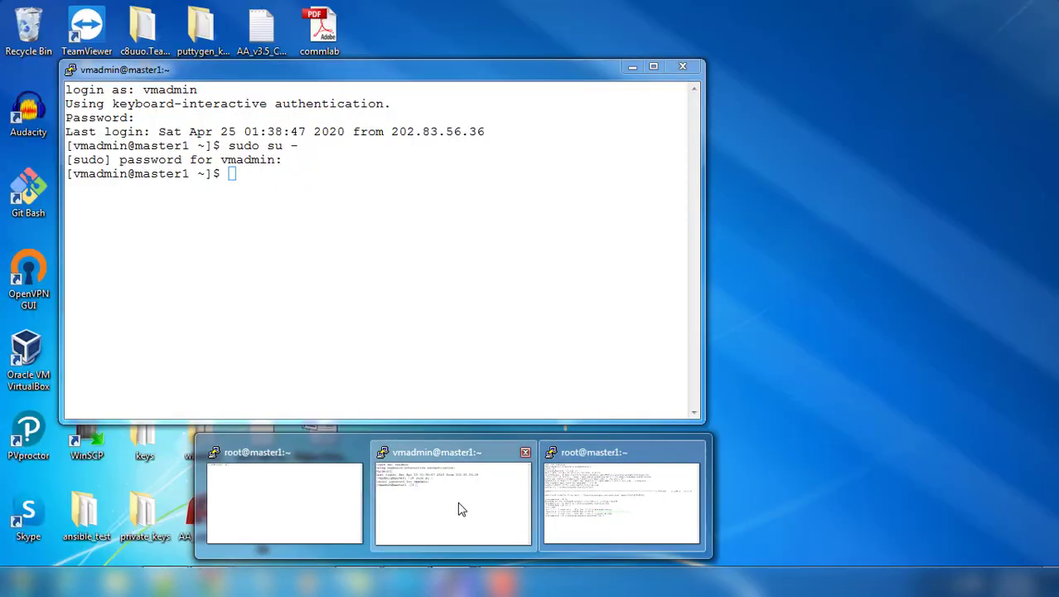
- Become root with sudo su - in the maximized second session and clear the screen
click(459, 506)
double_click(402, 78)
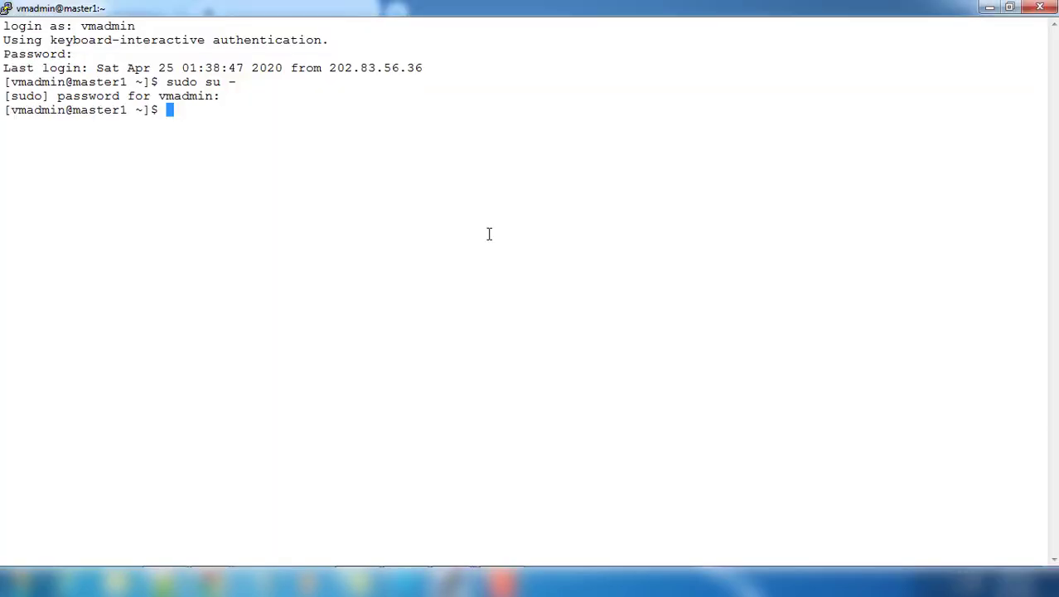
text(sudo su -)
key(Return)
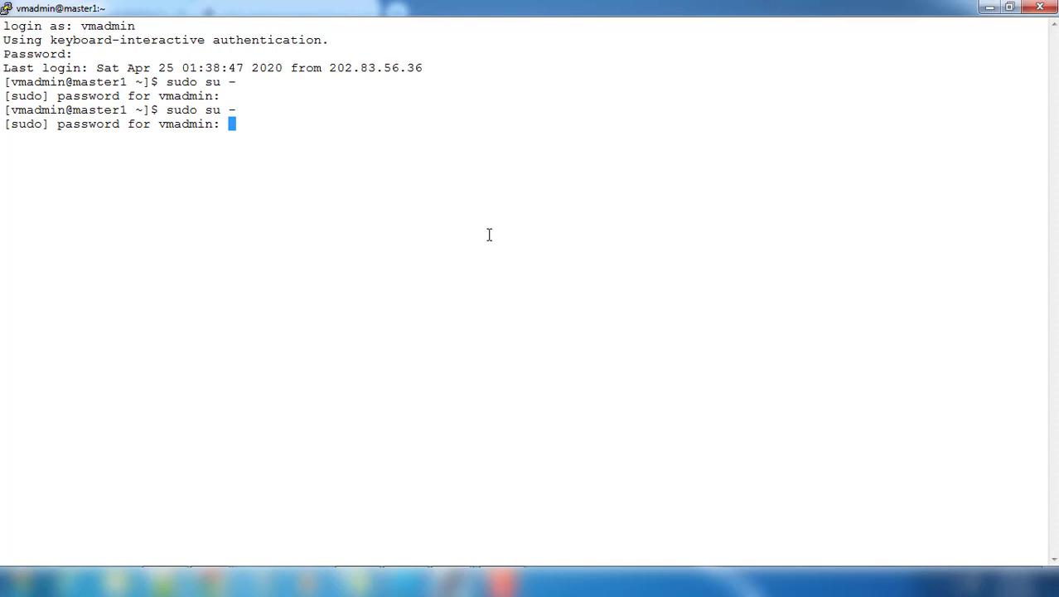
key(Return)
text(clear)
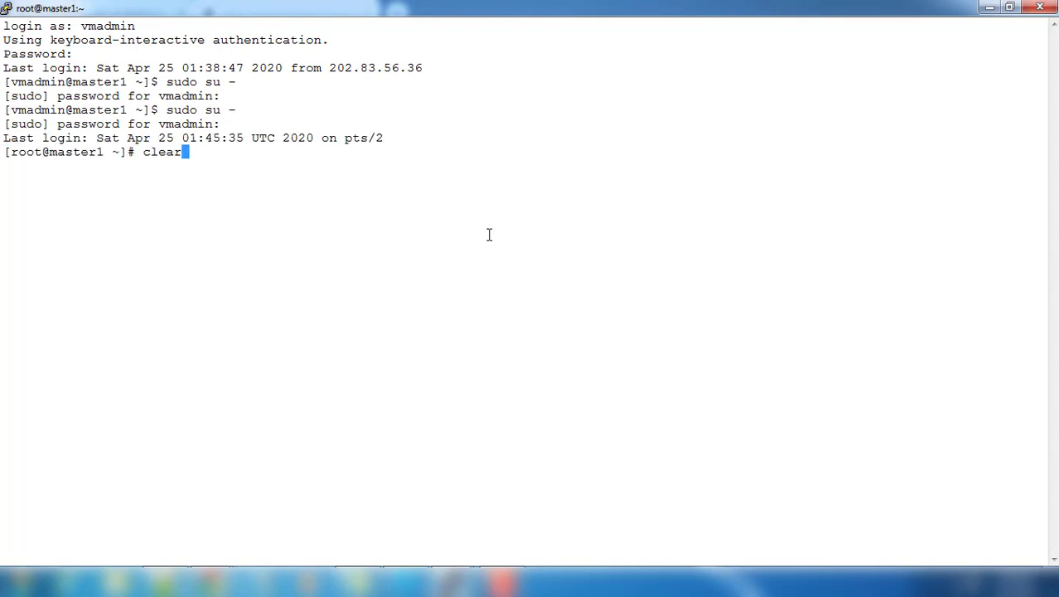
key(Return)
- Change into /var/log and list its files
text(cd /)
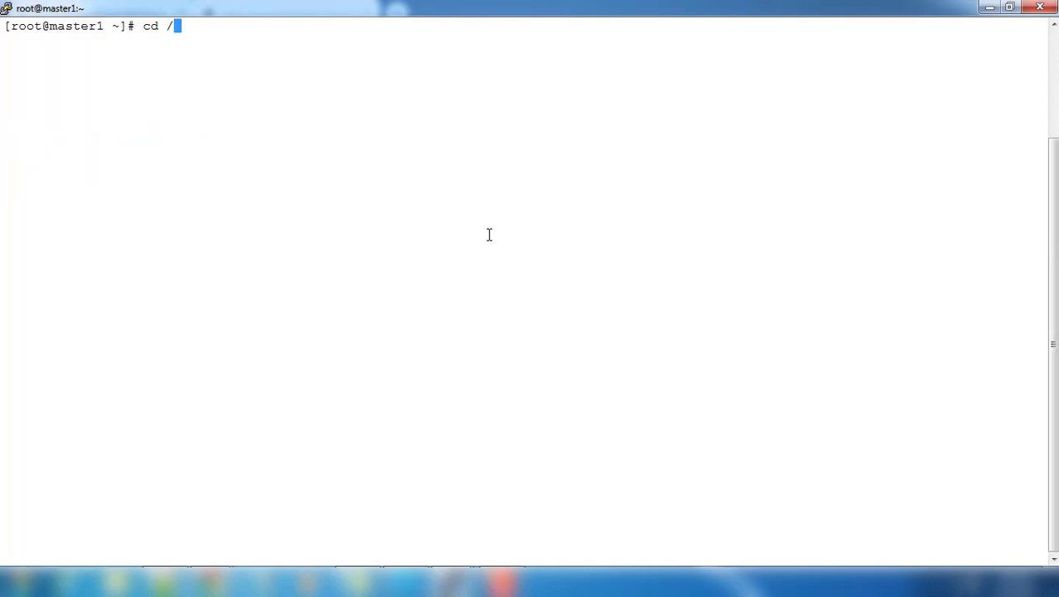
text(var/loh)
key(BackSpace)
text(g/)
key(Return)
text(ls)
key(Return)
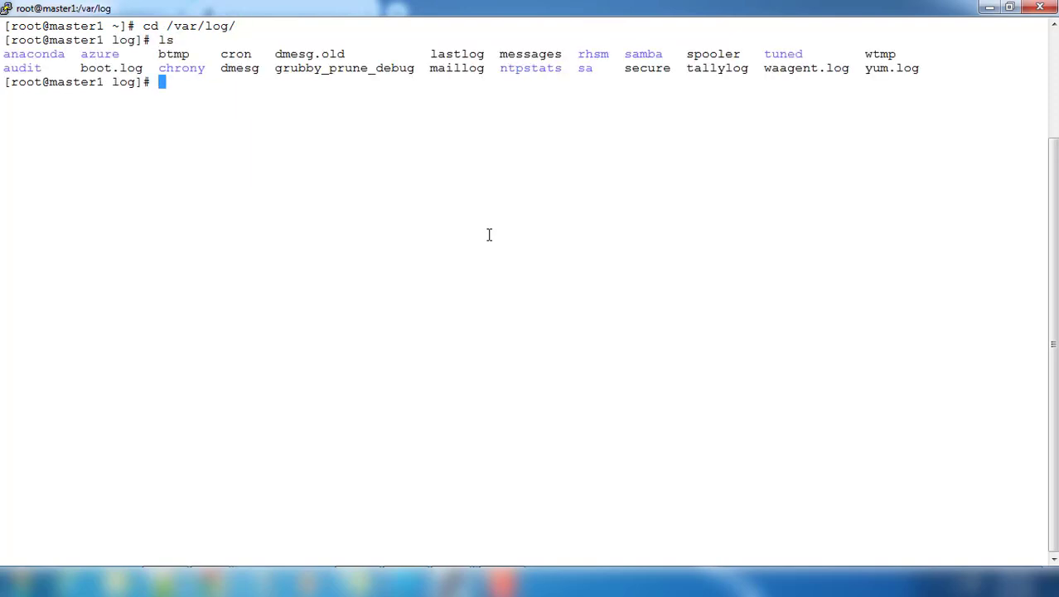
click(485, 583)
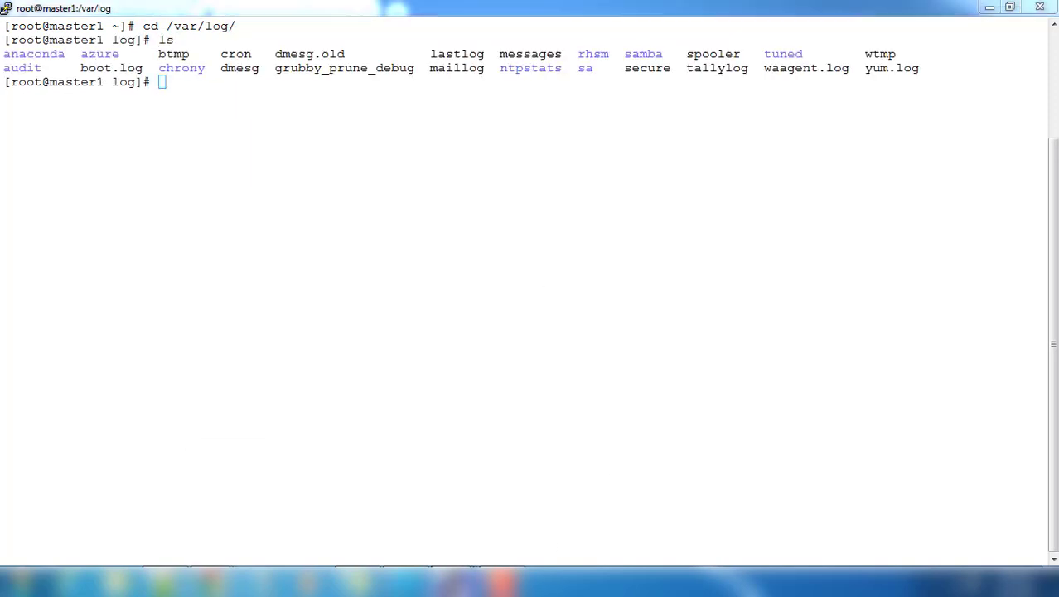
- Run the installer, pass the README, and accept both the Cloudera Express and Oracle licenses
click(600, 515)
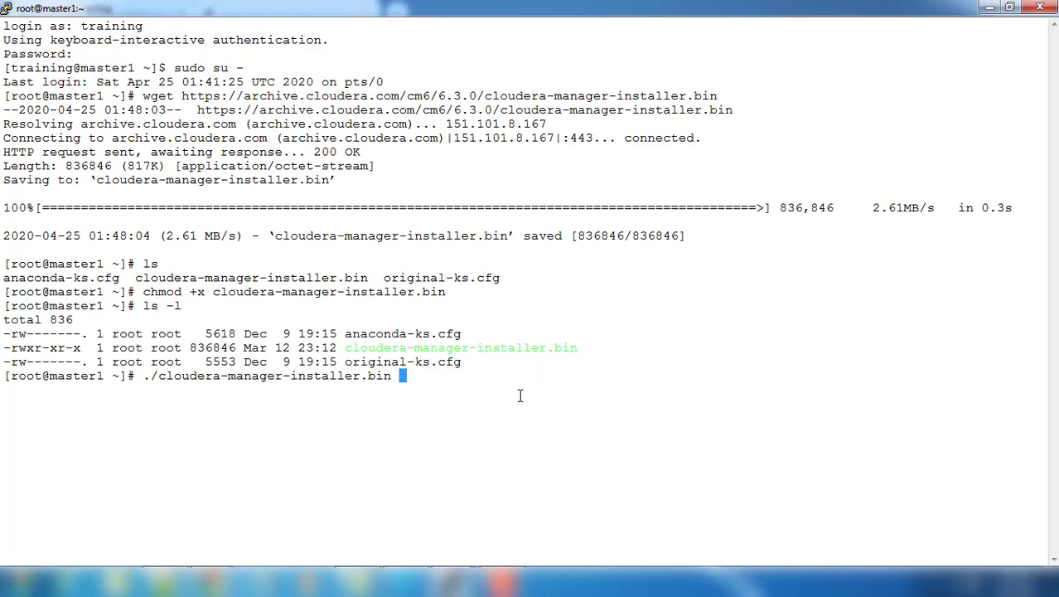
key(Return)
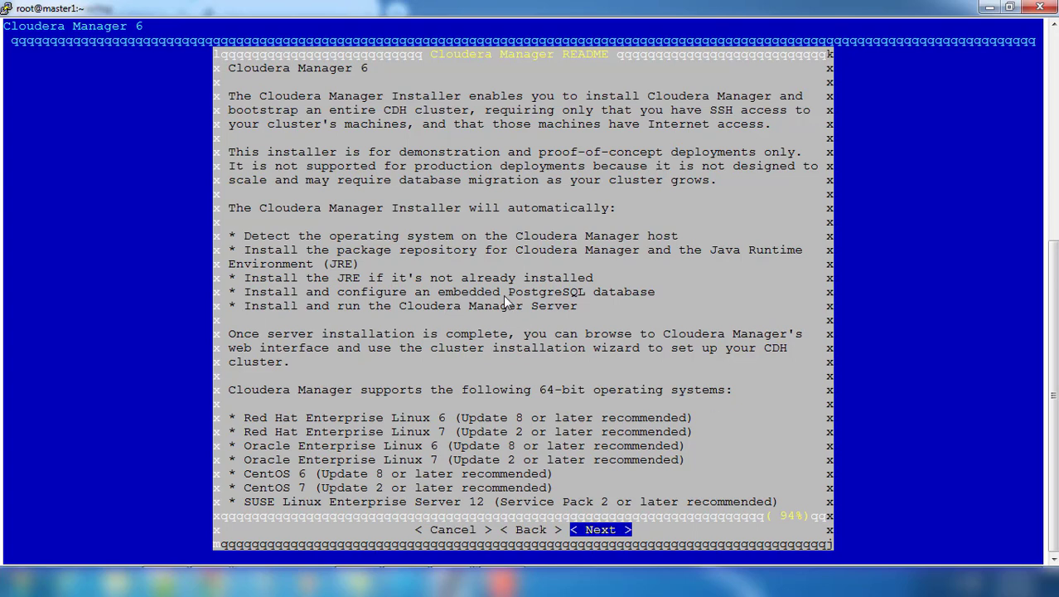
key(Return)
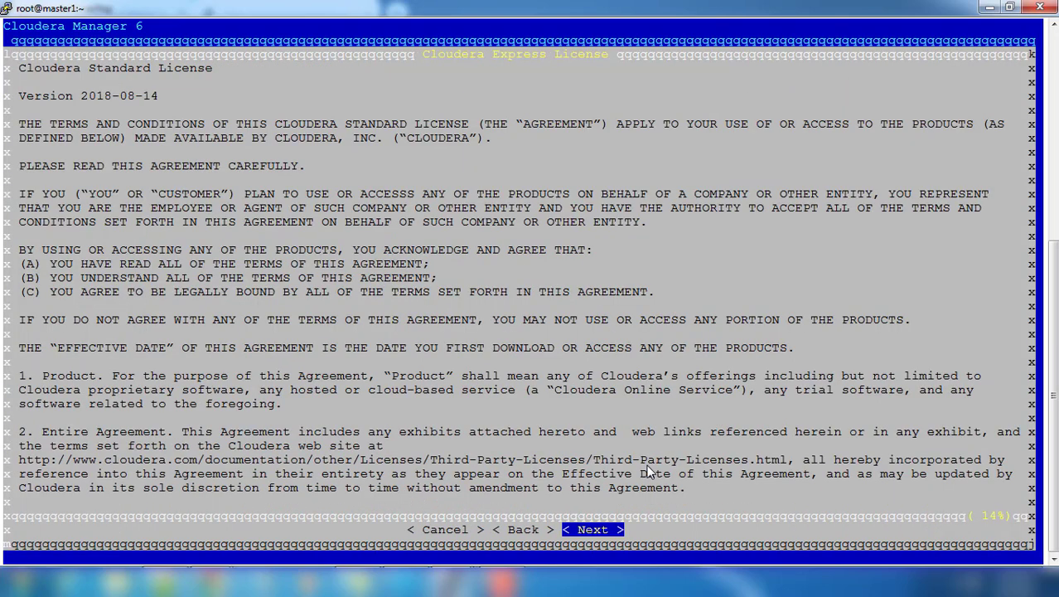
key(Return)
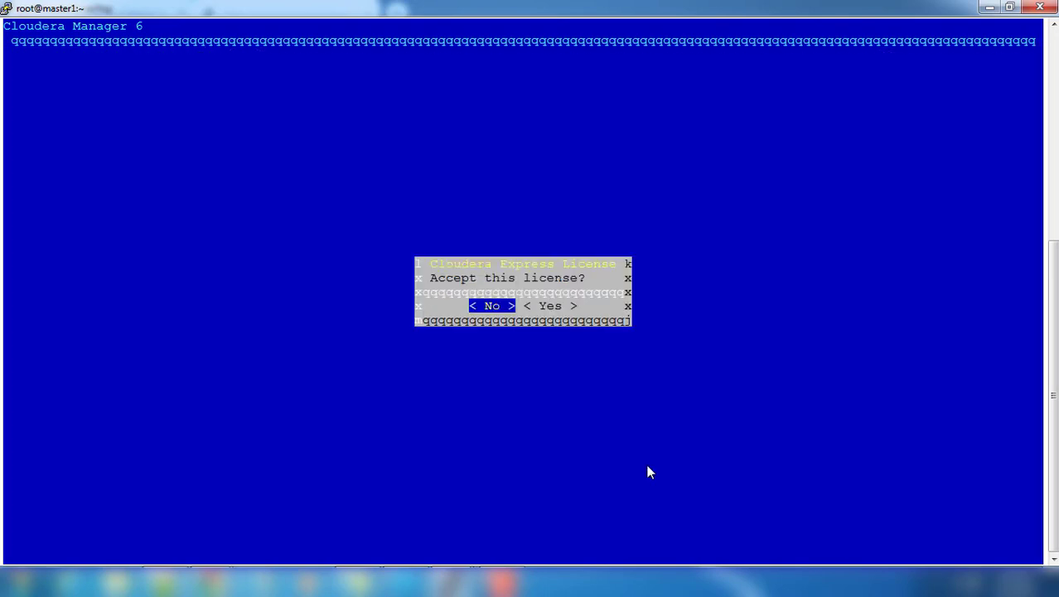
key(Right)
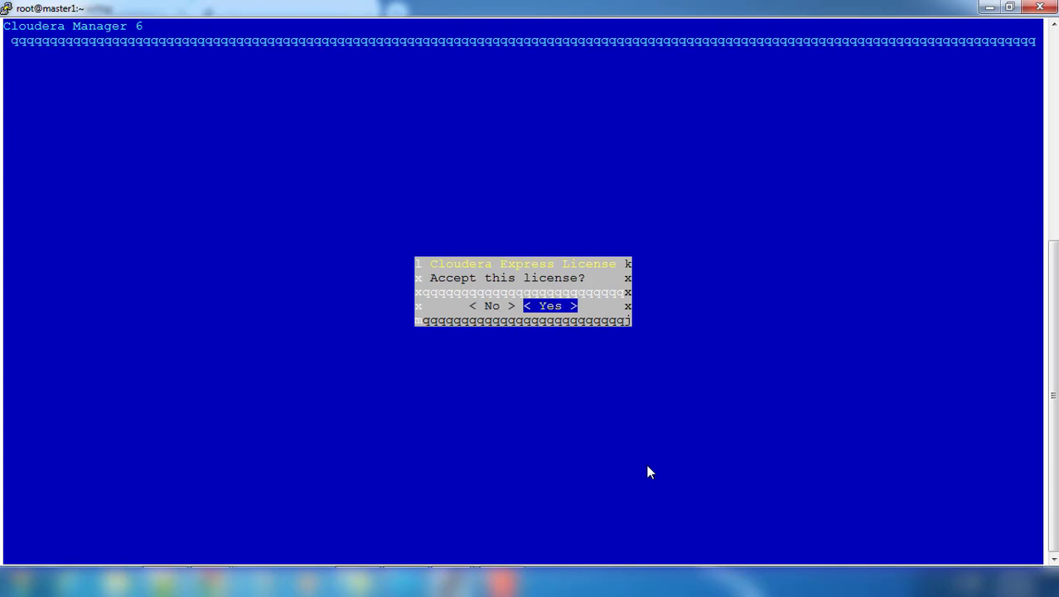
key(Return)
key(Return)
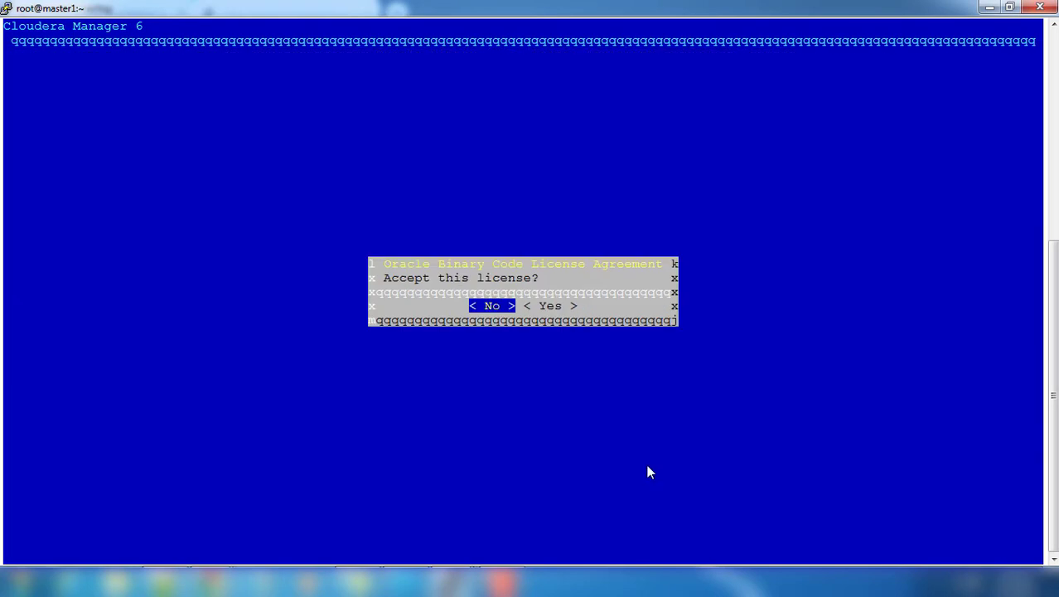
key(Right)
key(Return)
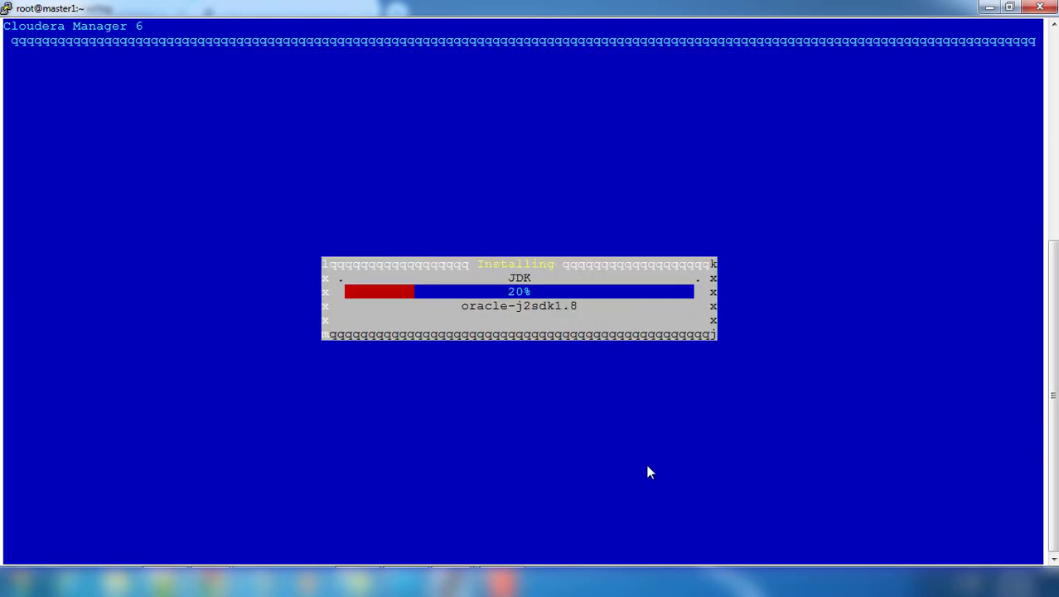
- In the /var/log session, list files by time and enter the cloudera-manager-installer log directory
mouse_move(435, 582)
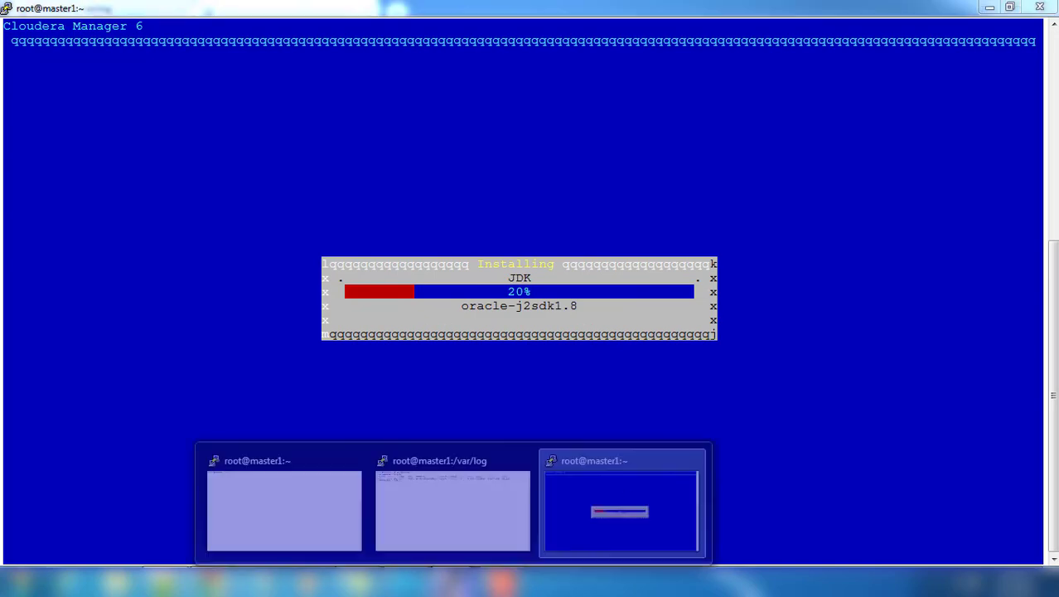
click(427, 519)
text(ls -l)
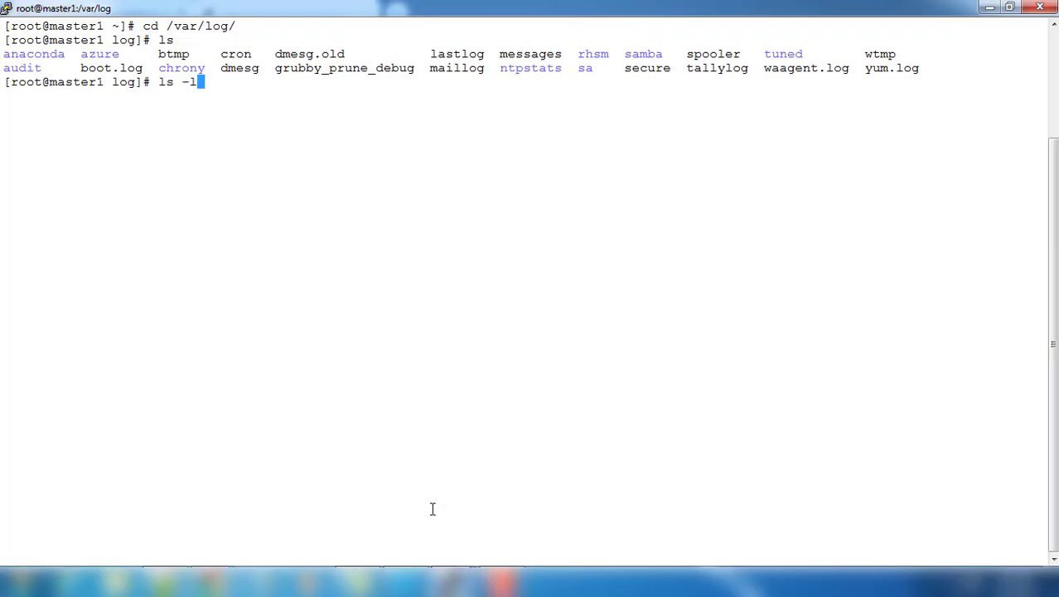
text(rt)
key(Return)
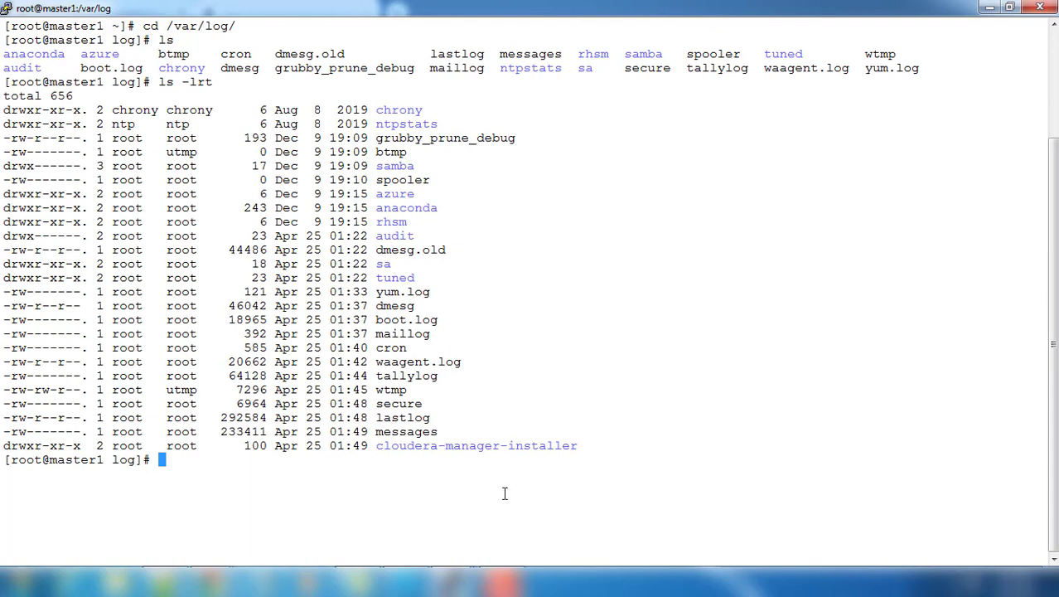
double_click(480, 448)
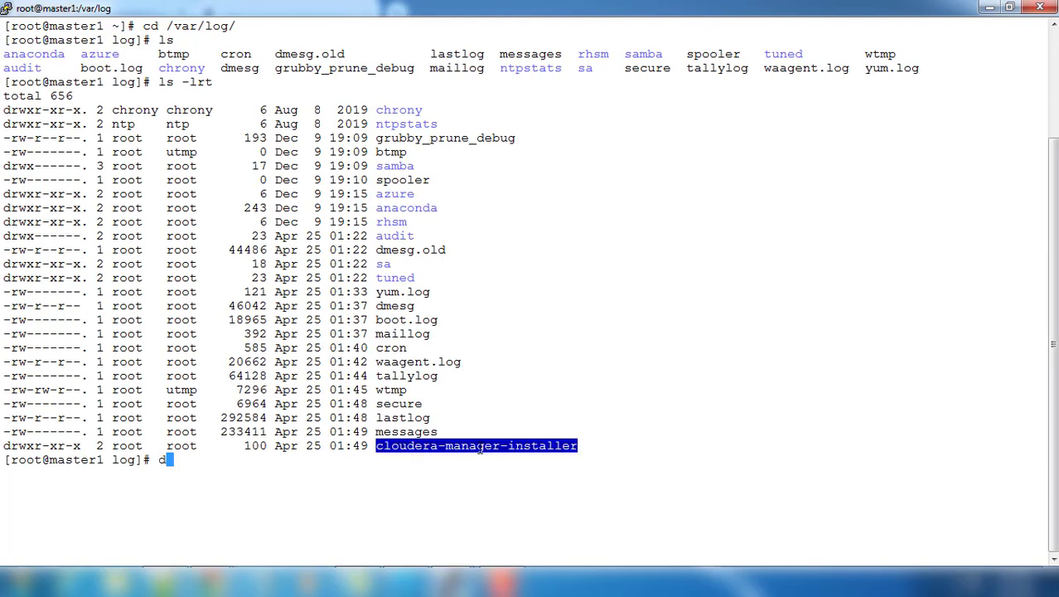
text(cd)
right_click(479, 448)
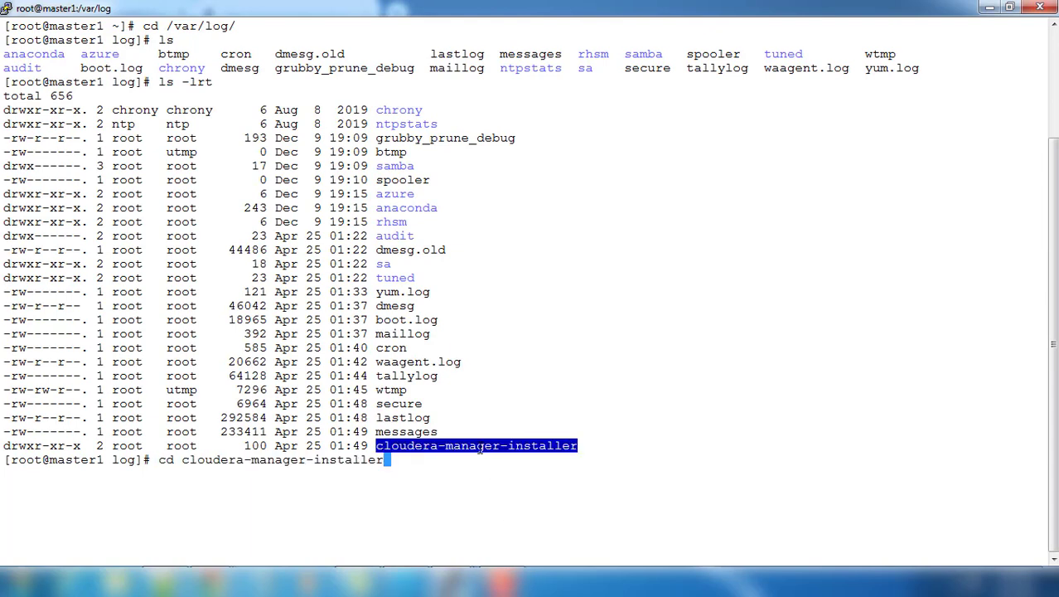
key(Return)
text(ls)
key(Return)
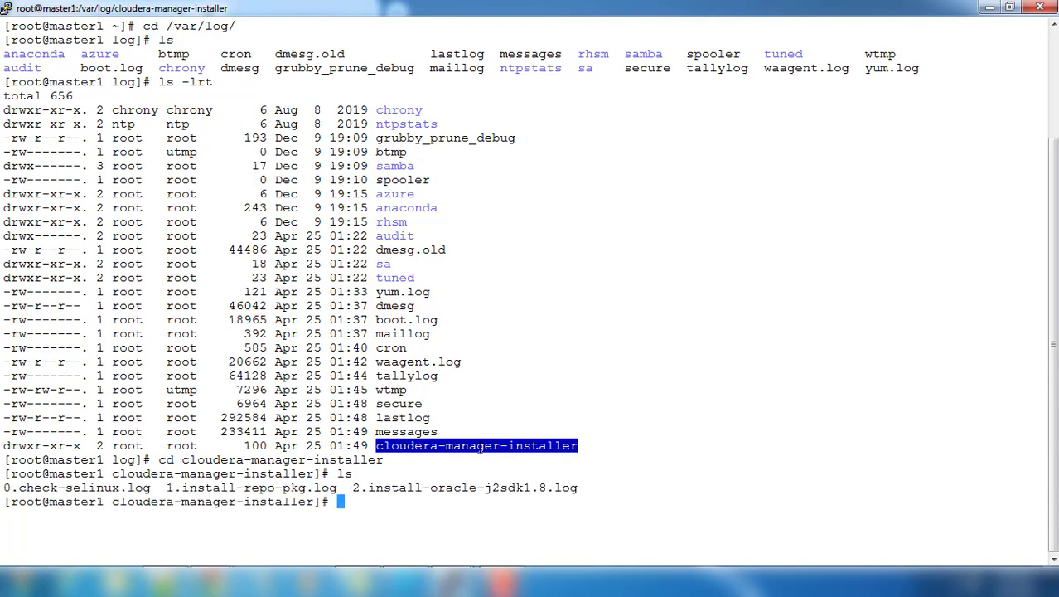
- Follow 3.install-cloudera-manager-server.log with tailf after listing the logs by time
double_click(479, 487)
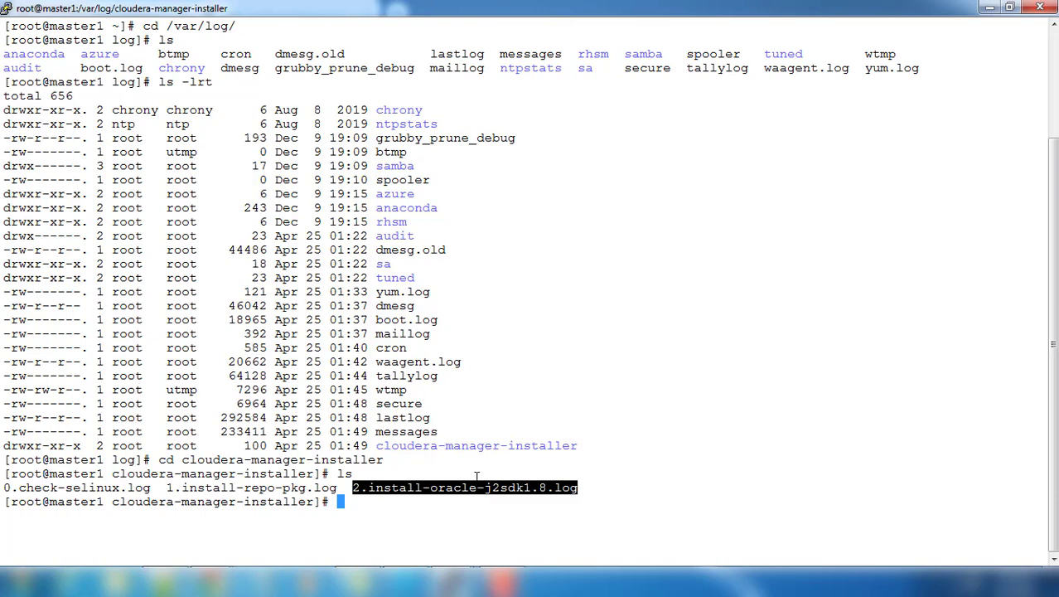
text(ls -lrt)
key(Return)
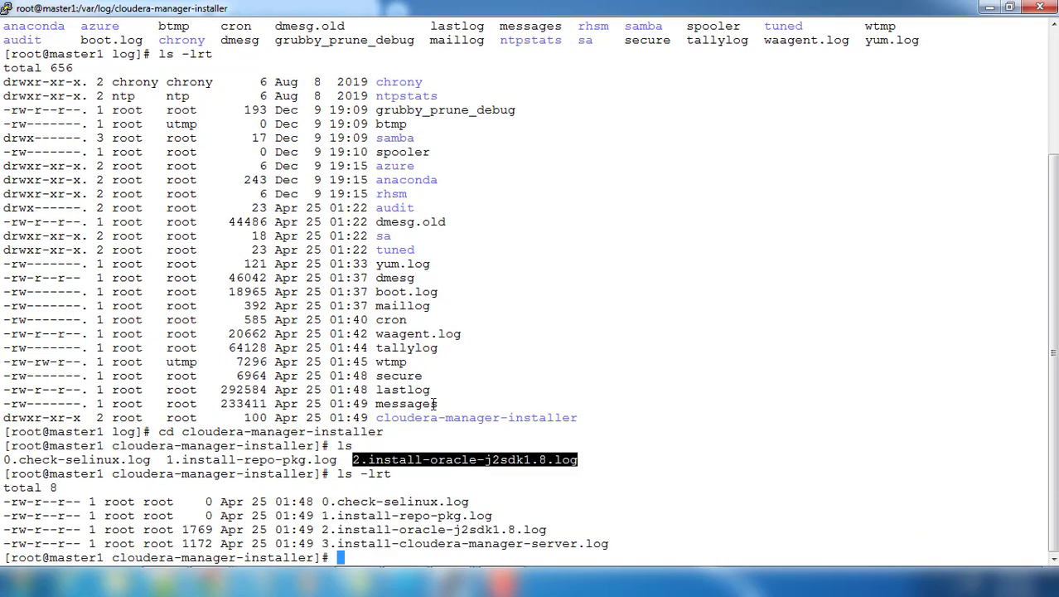
double_click(365, 539)
key(ctrl+c)
text(tailf)
right_click(406, 437)
key(Return)
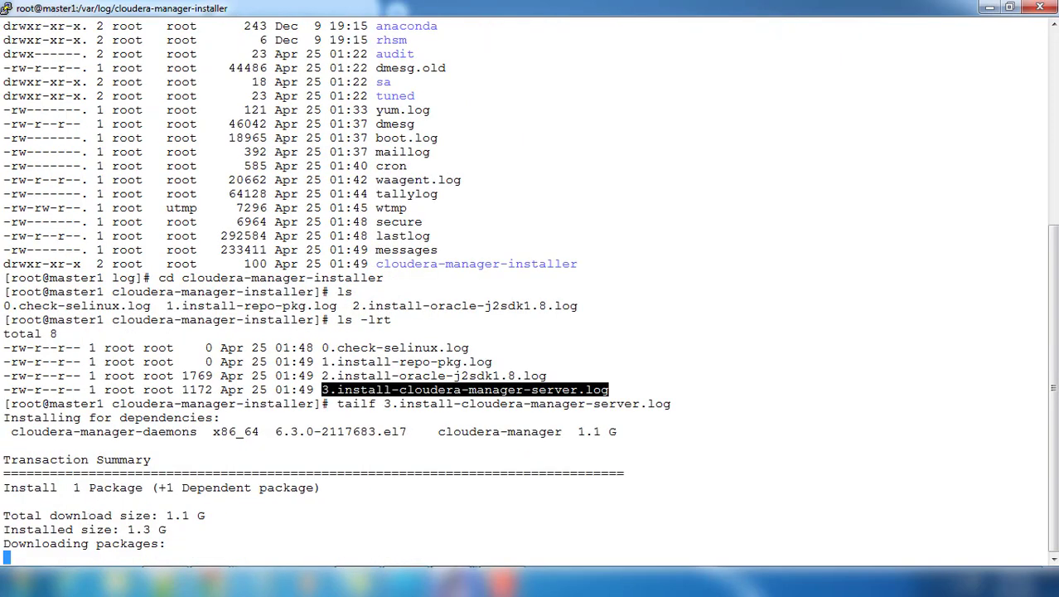
- Monitor the server install, alternating between the installer window and the log-following session
mouse_move(454, 582)
click(580, 522)
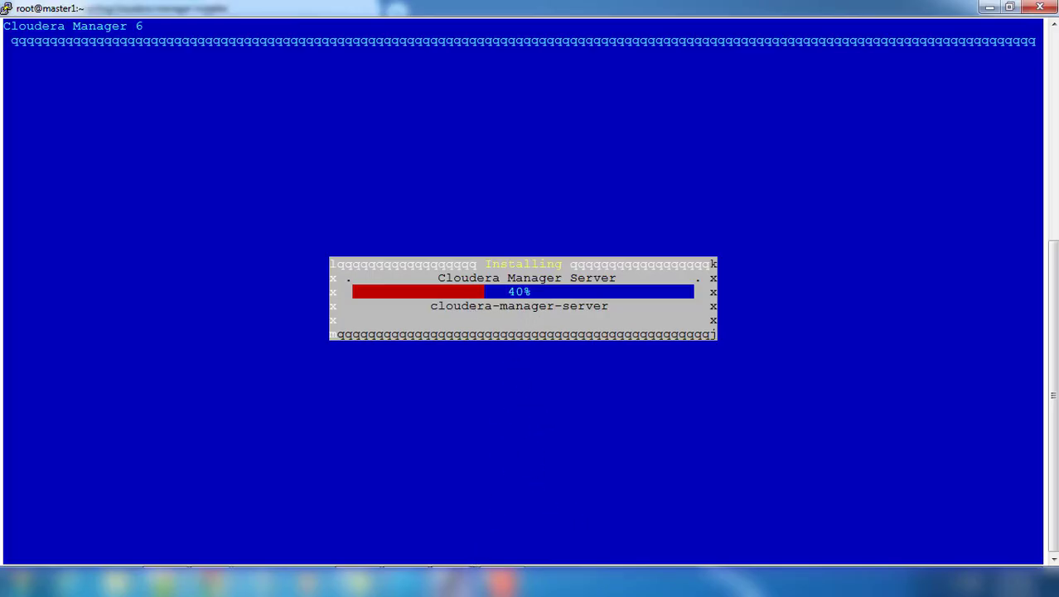
mouse_move(468, 580)
click(450, 498)
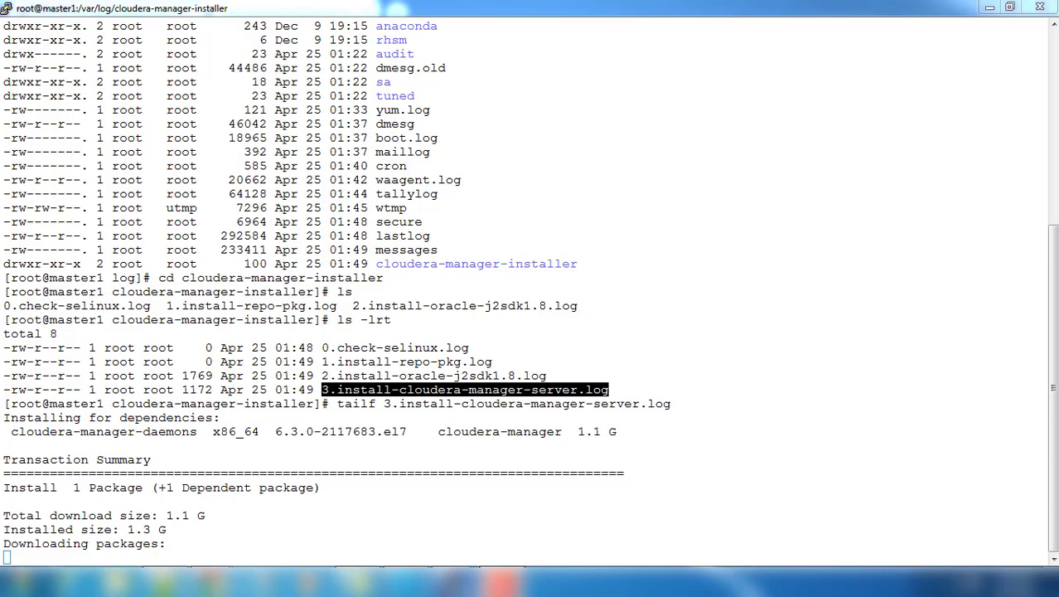
mouse_move(471, 582)
click(598, 526)
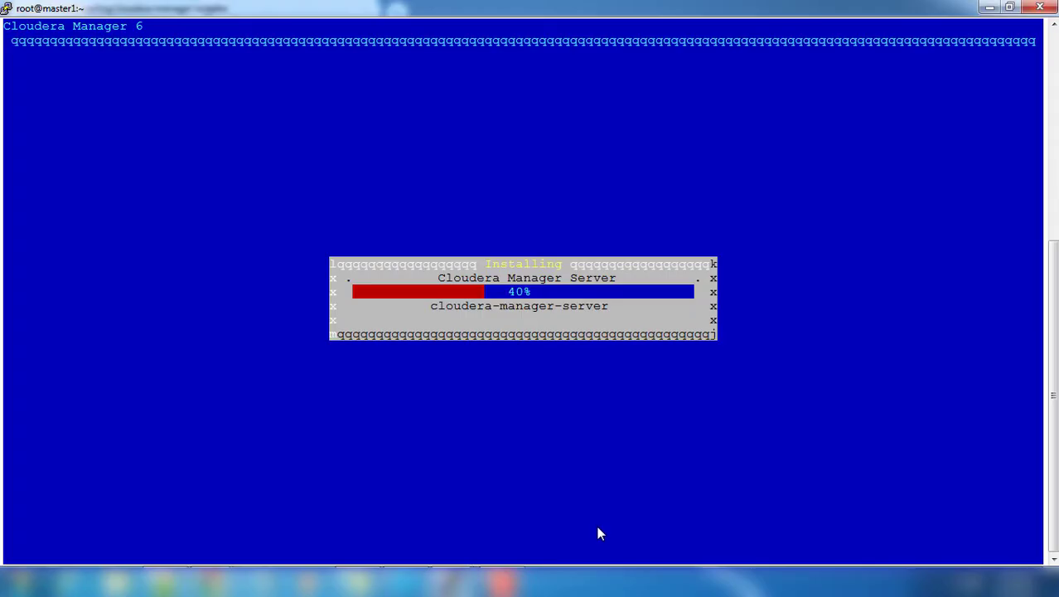
click(471, 515)
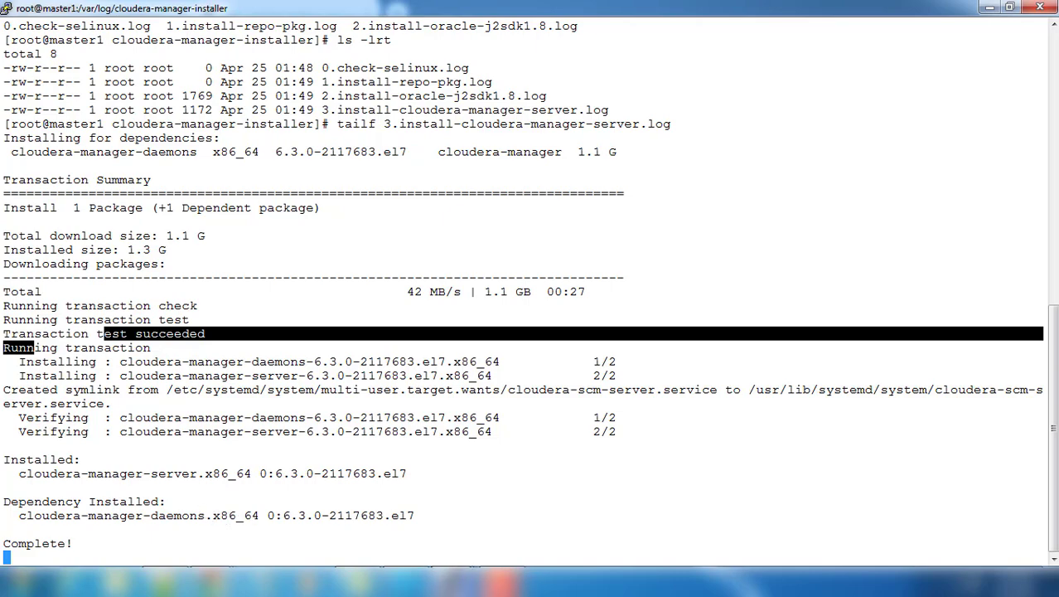
mouse_move(471, 581)
click(582, 517)
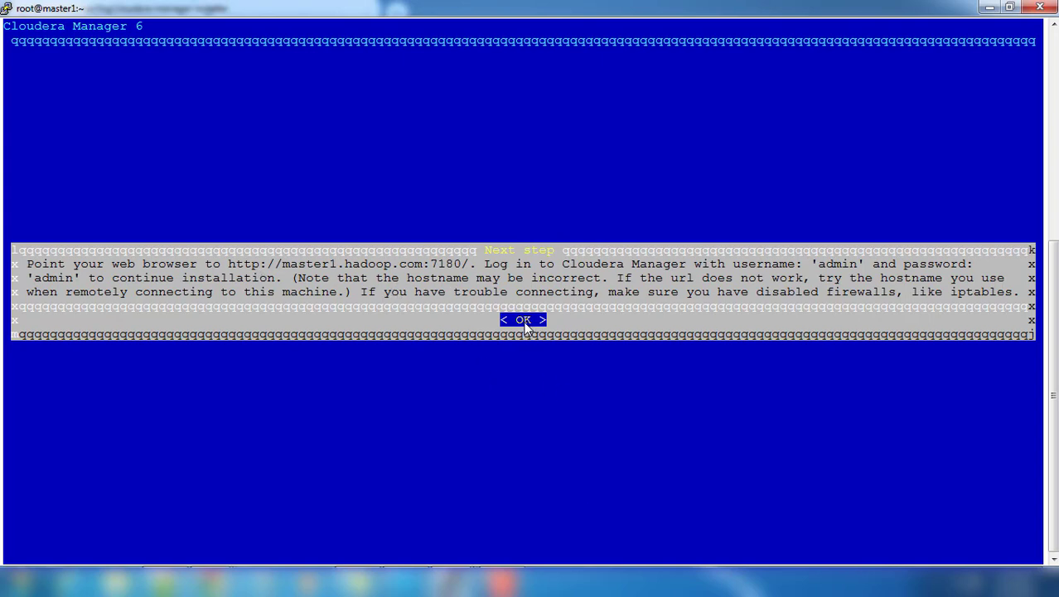
- Acknowledge the 'Installation was successful' screens and clear the terminal
key(Return)
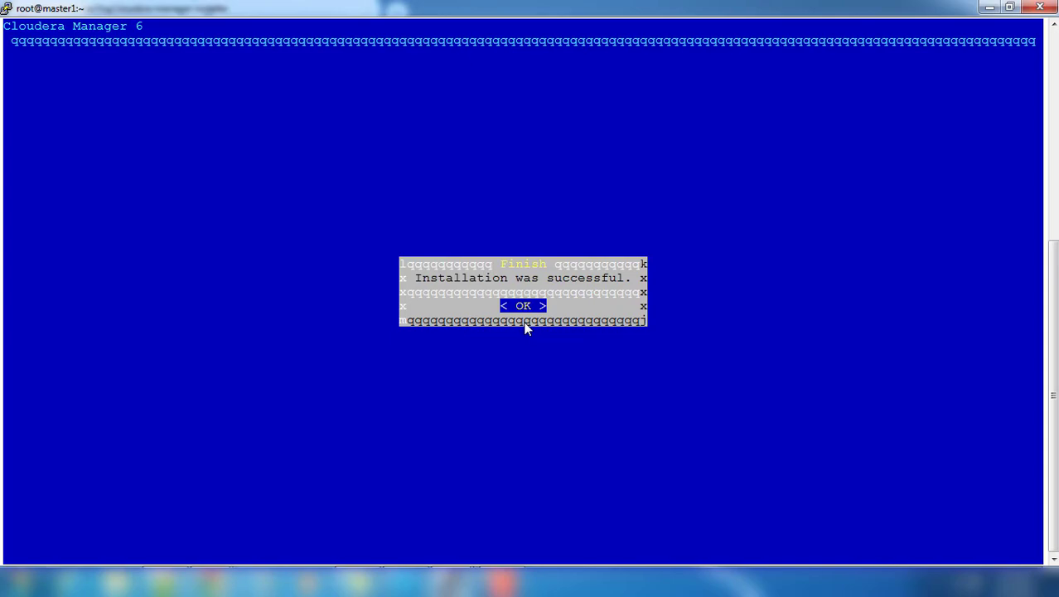
key(Return)
key(ctrl+l)
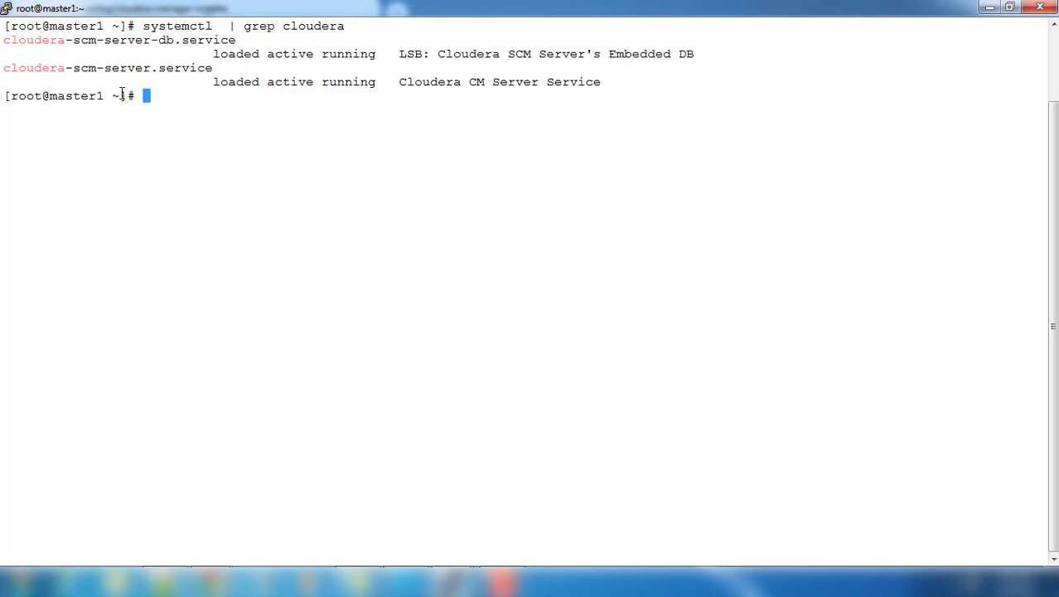
- Check systemctl status of cloudera-scm-server
drag(7, 39, 169, 47)
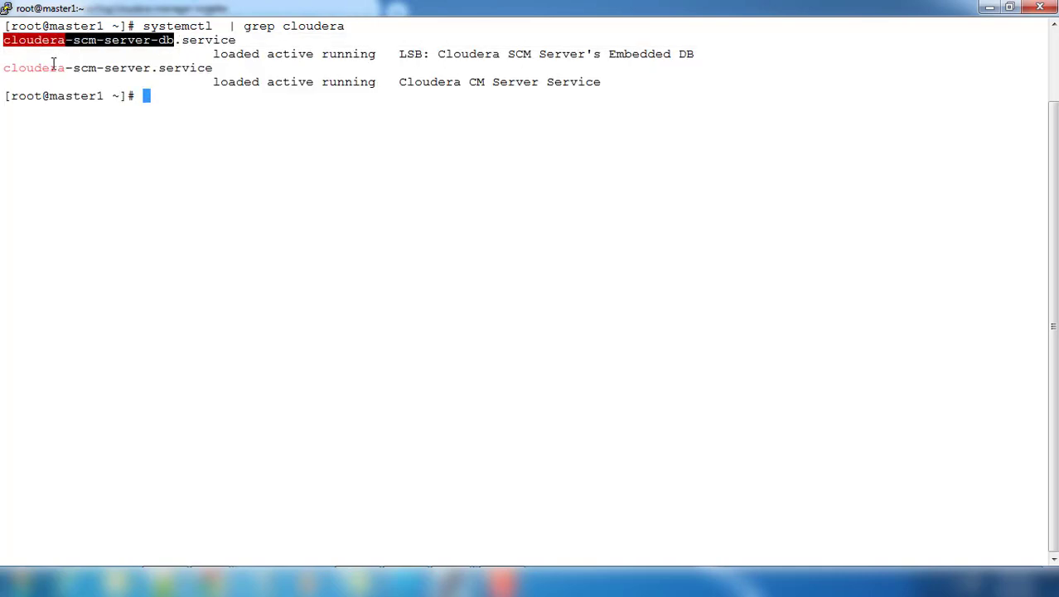
drag(8, 68, 150, 70)
key(ctrl+c)
text(systemctl  status)
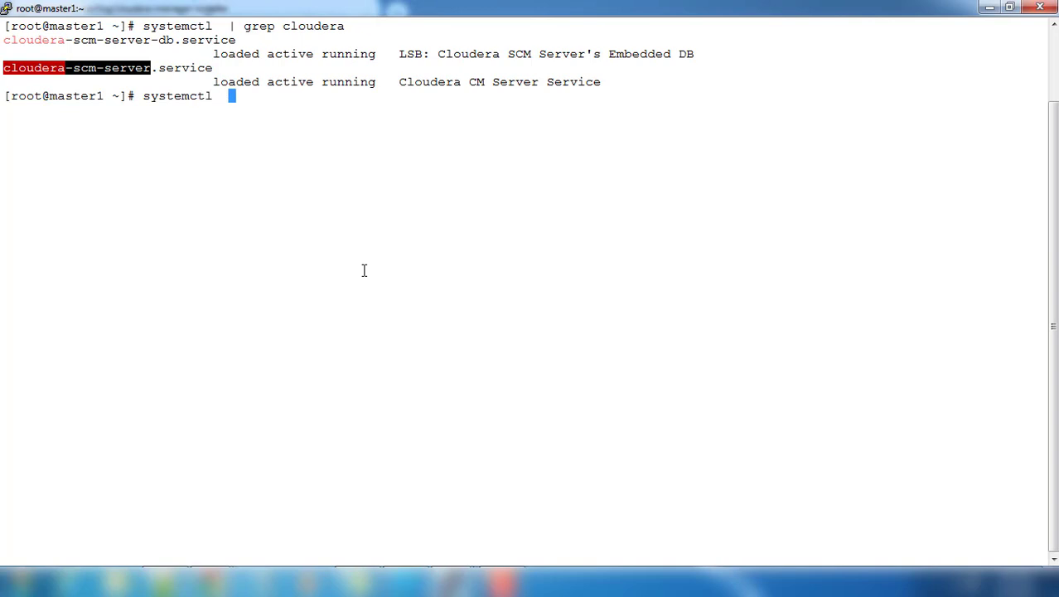
right_click(363, 270)
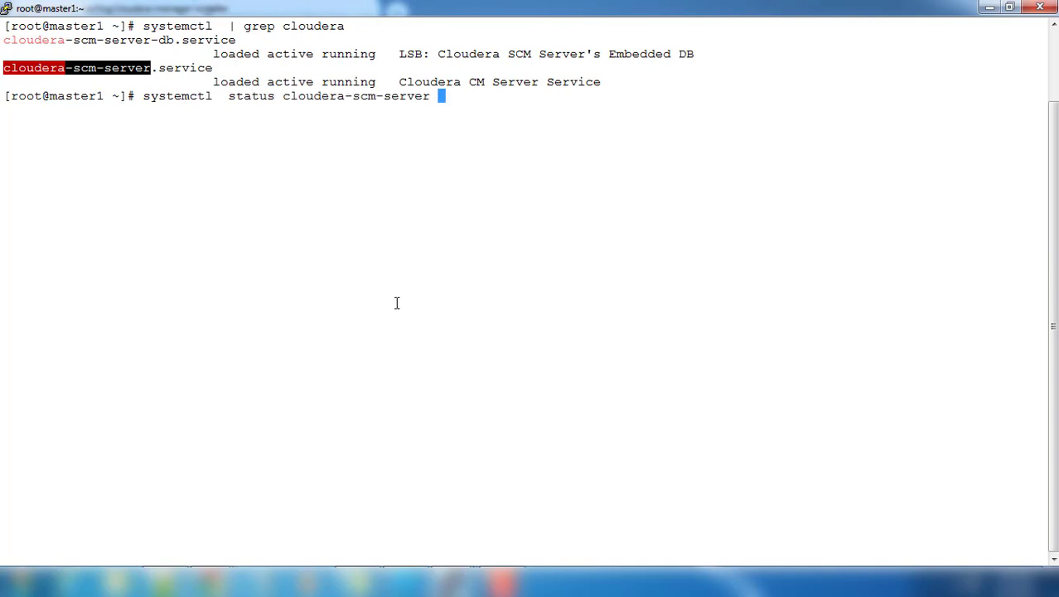
key(Return)
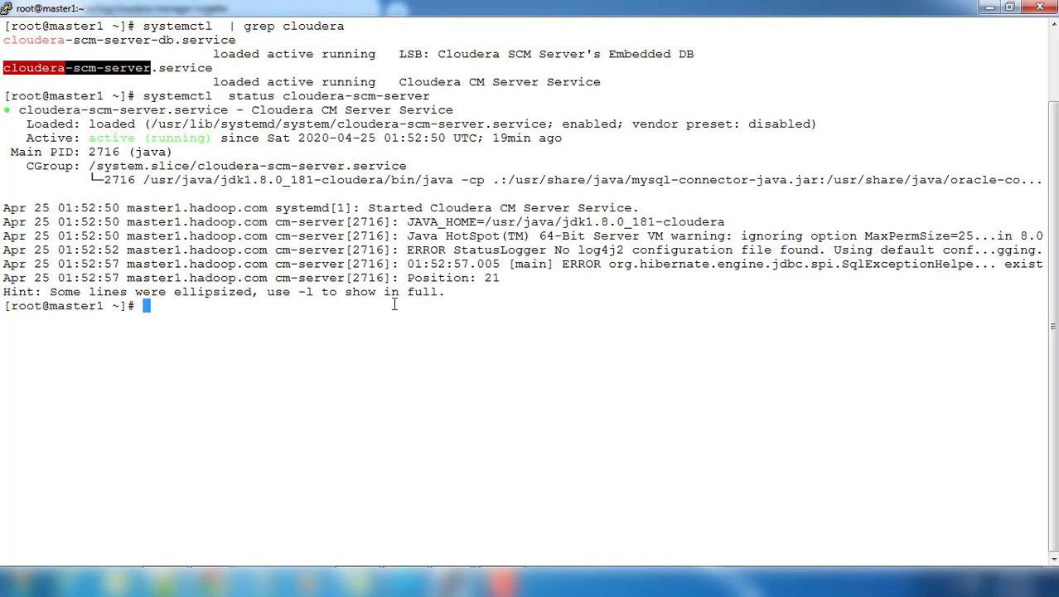
- Check systemctl status of cloudera-scm-server-db
text(systemctl )
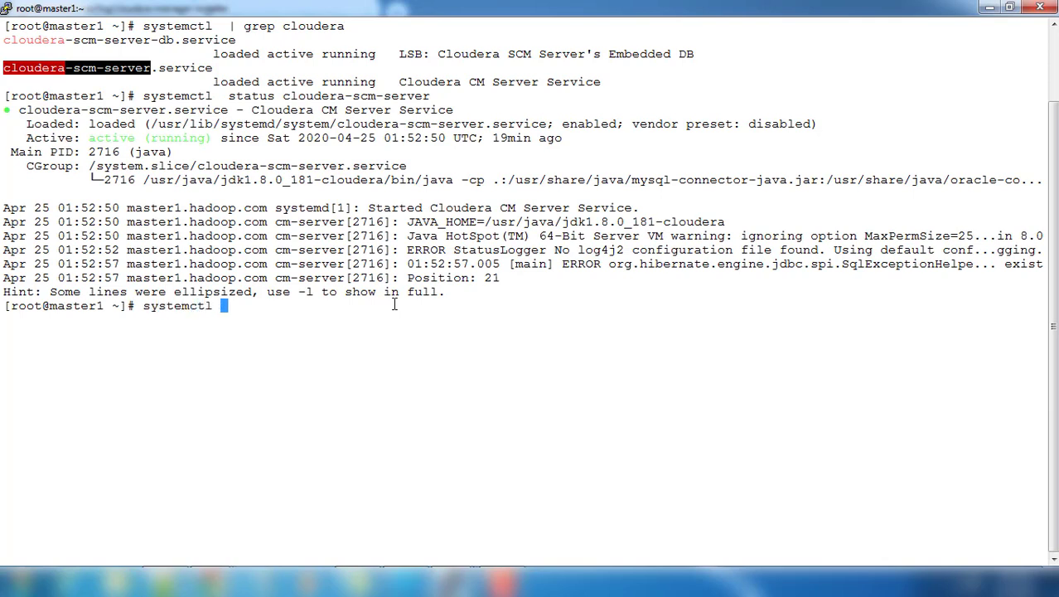
text(status)
drag(7, 40, 174, 40)
right_click(174, 40)
key(Return)
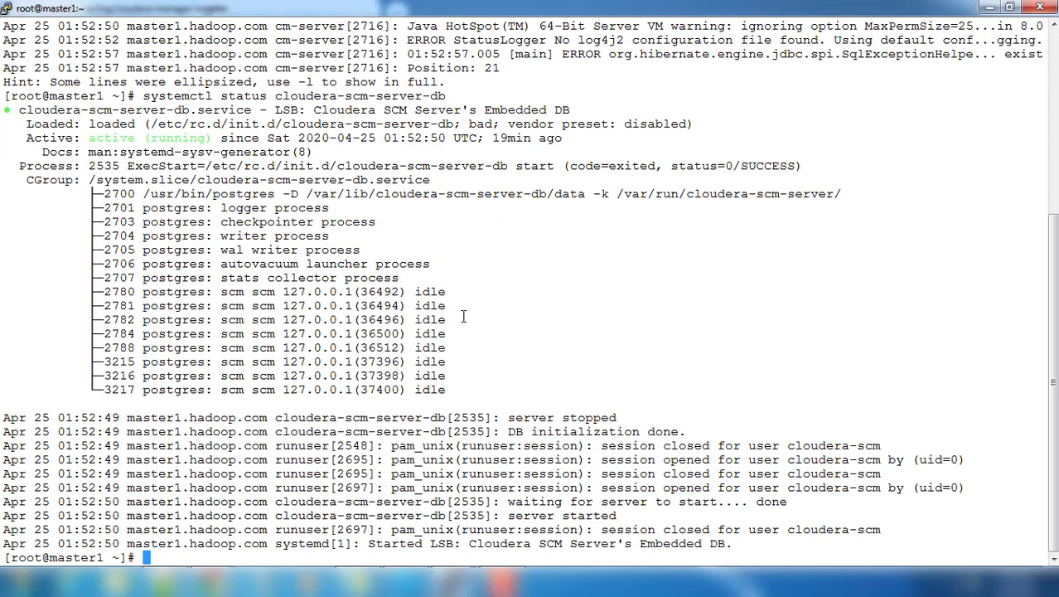
- Install the telnet package with yum -y install telnet
text(clear)
key(Return)
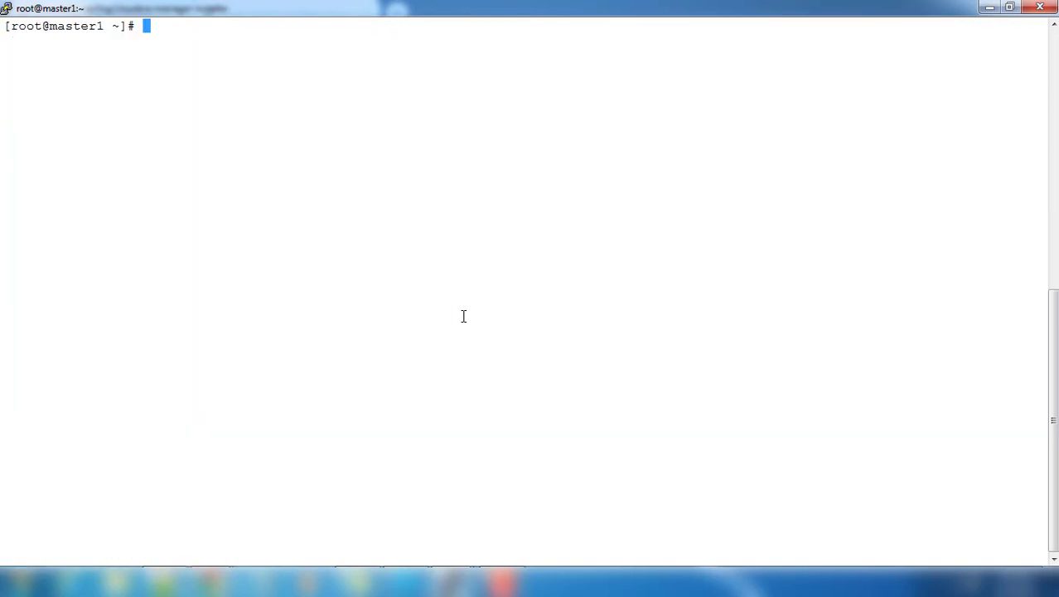
text(telinit)
key(BackSpace)
key(BackSpace)
key(BackSpace)
key(BackSpace)
key(BackSpace)
key(BackSpace)
key(BackSpace)
key(BackSpace)
text(yum -y install te)
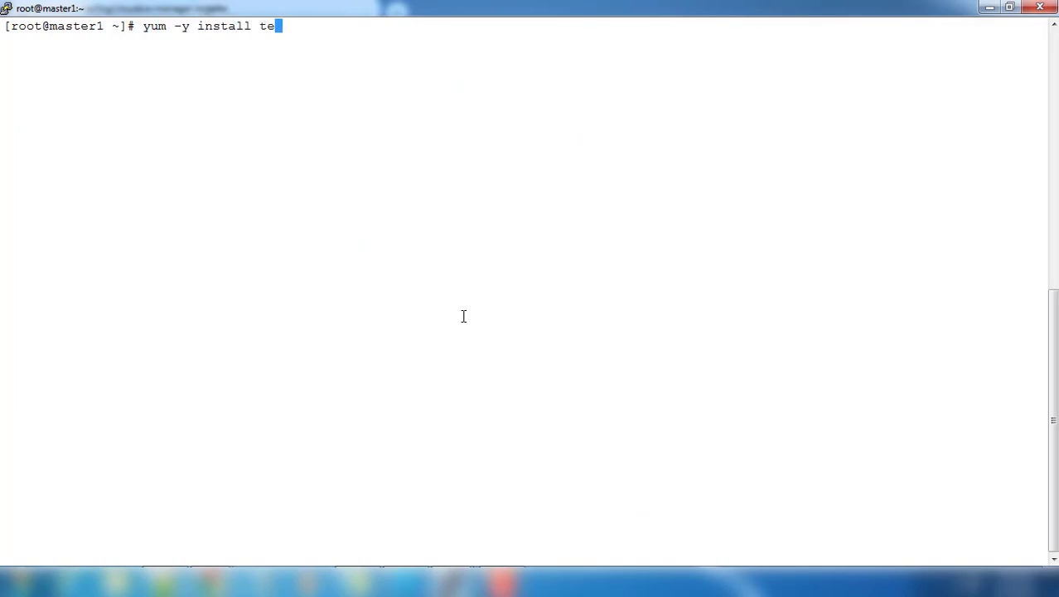
text(lnet)
key(Return)
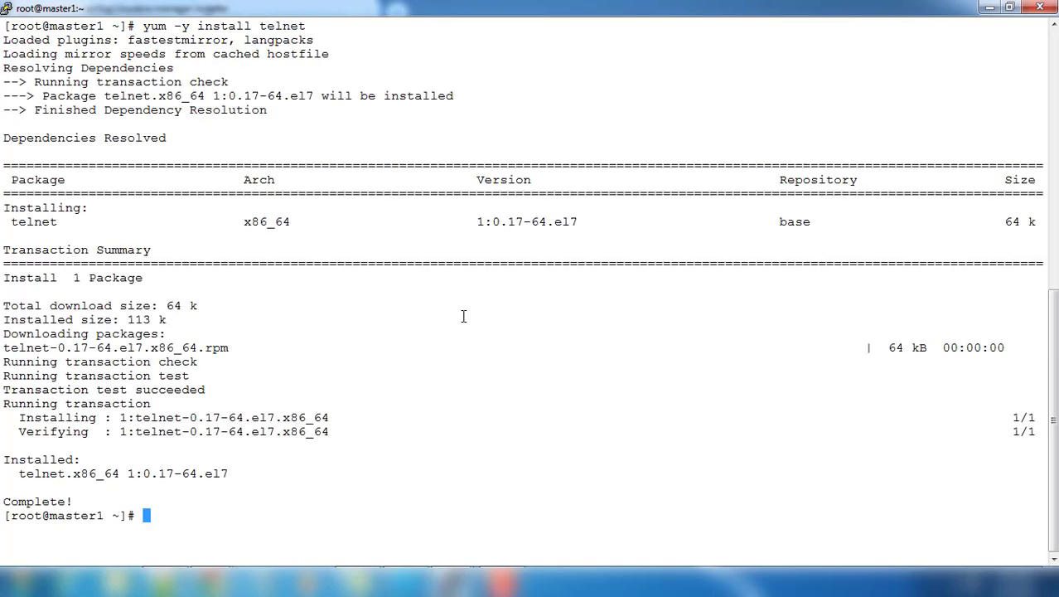
- Test telnet localhost 7180, end it with Ctrl+C, and bring the Azure portal forward
text(clear)
key(Return)
text(telnet  l)
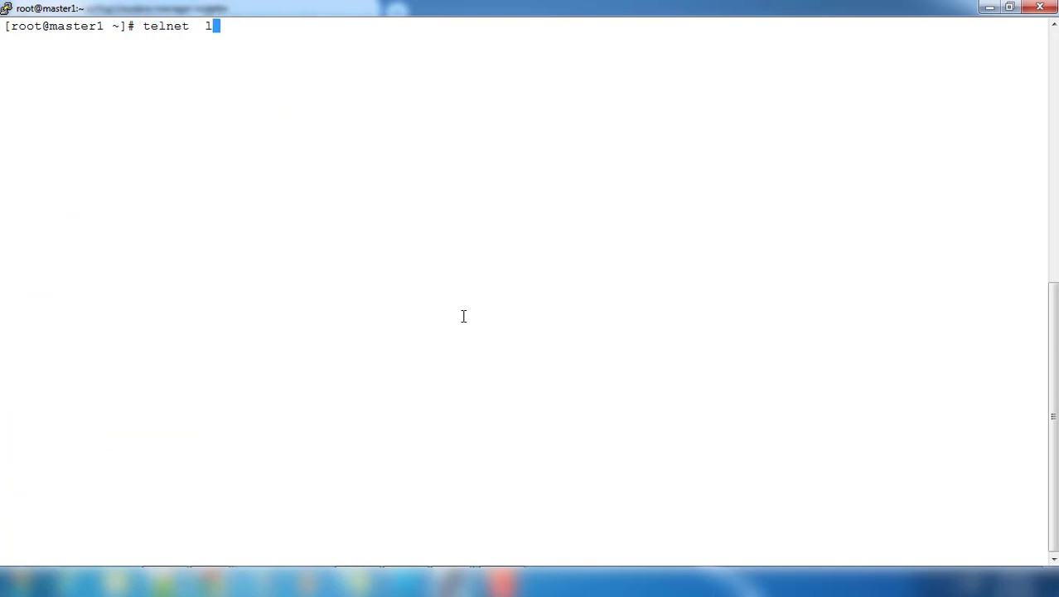
text(ocalhost )
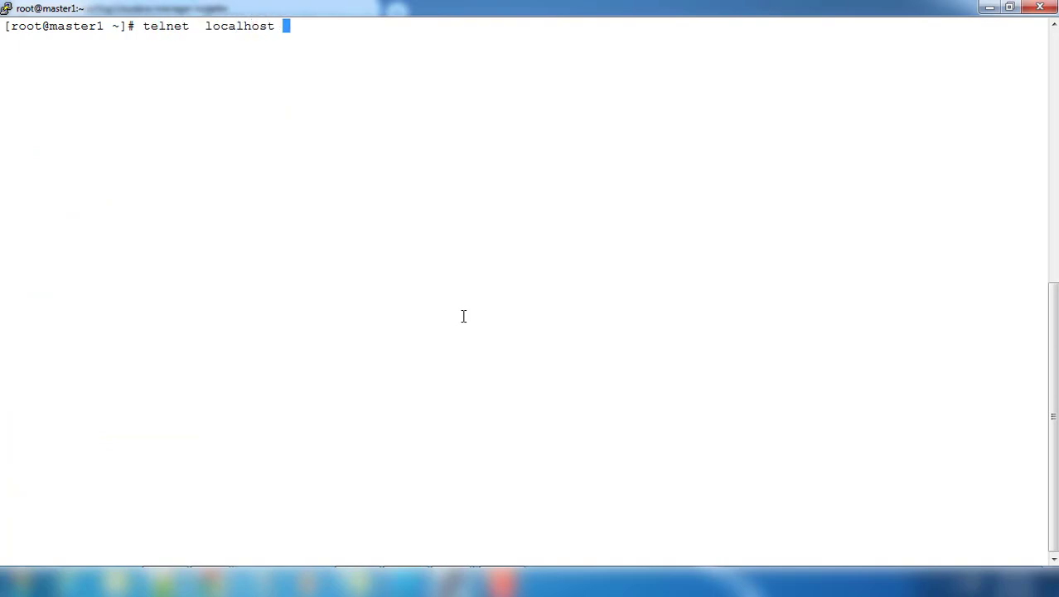
text(7180)
key(Return)
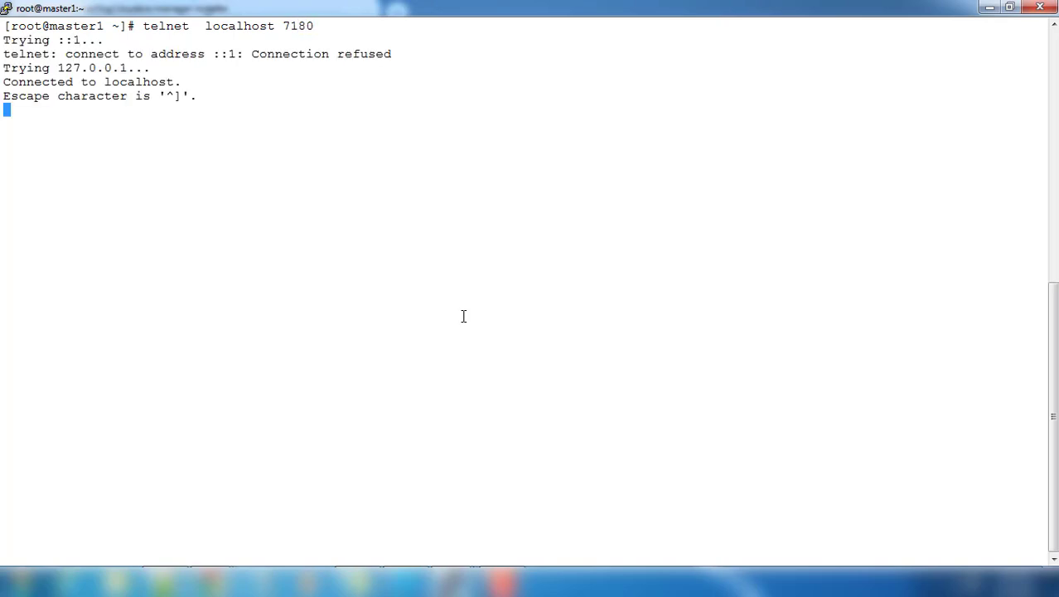
key(ctrl+c)
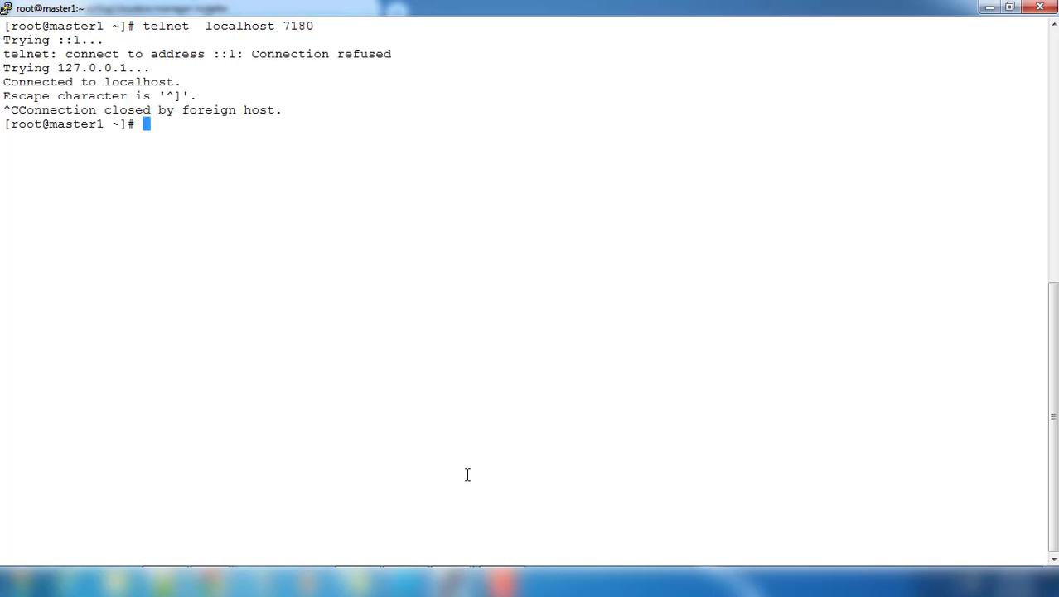
mouse_move(213, 583)
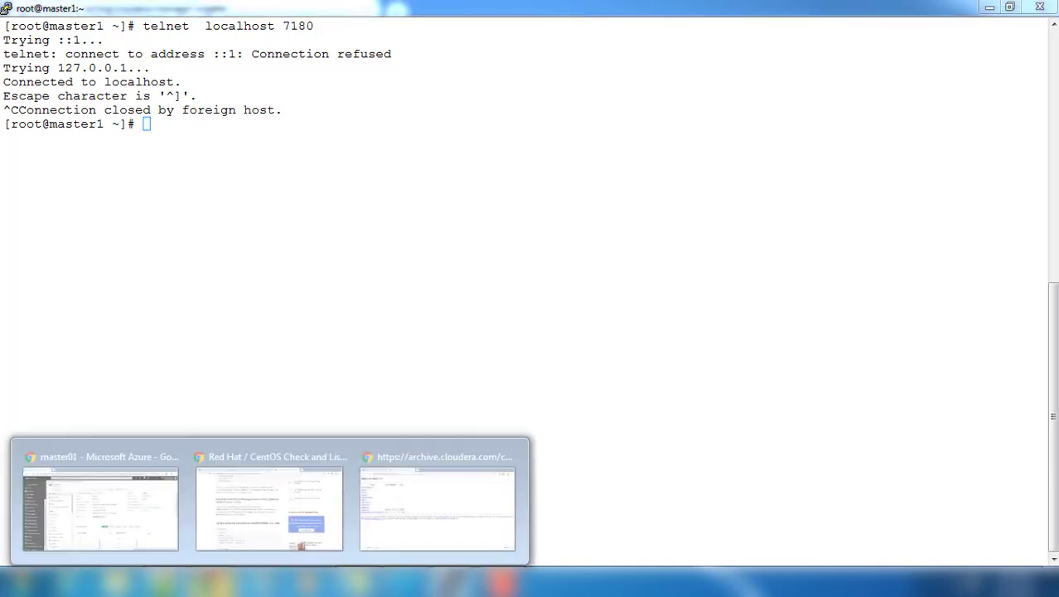
click(166, 497)
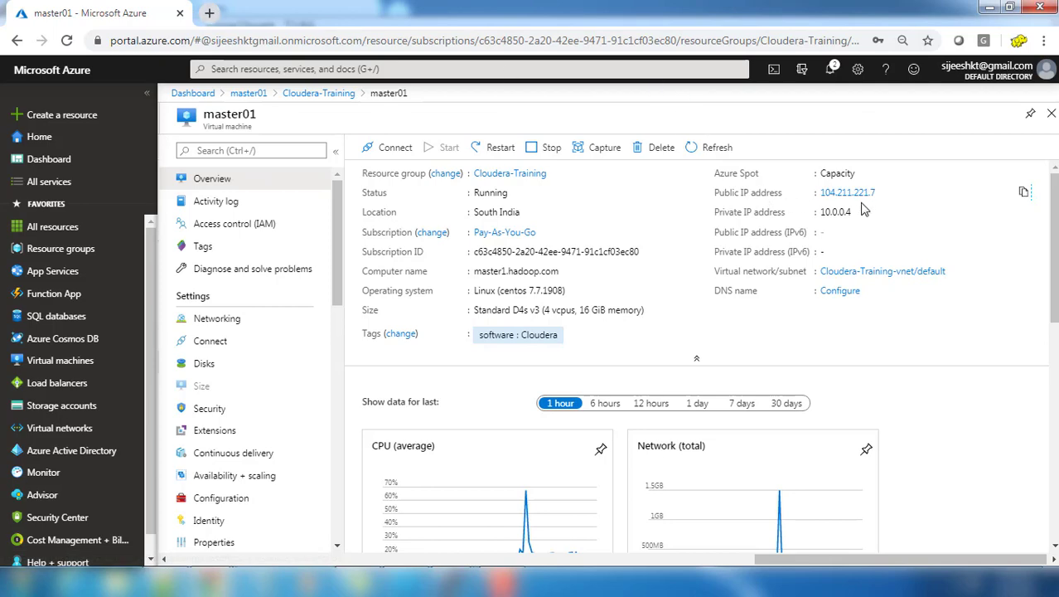
click(1024, 192)
click(208, 15)
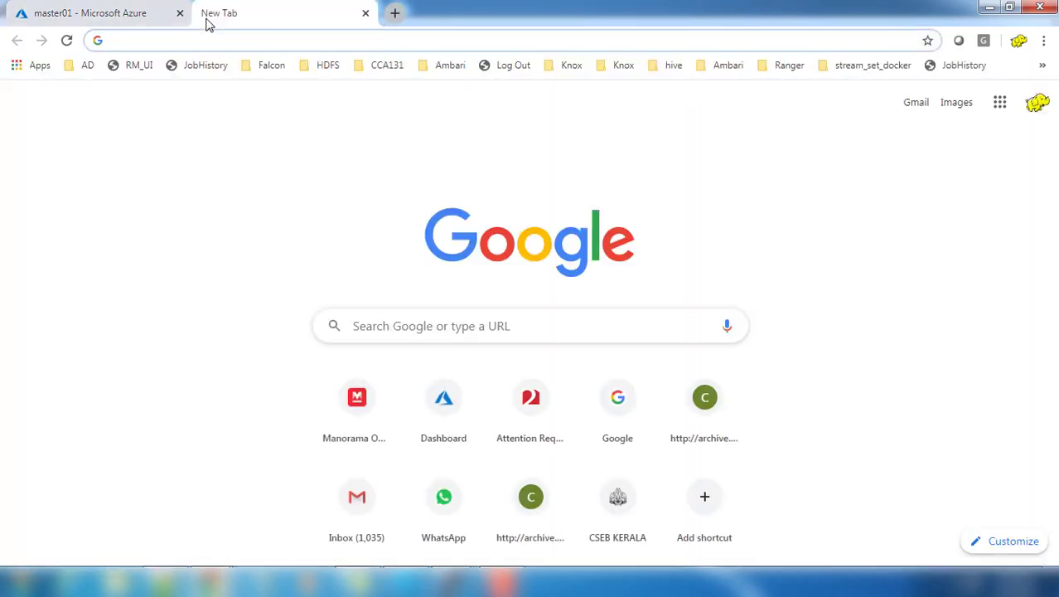
text(htt)
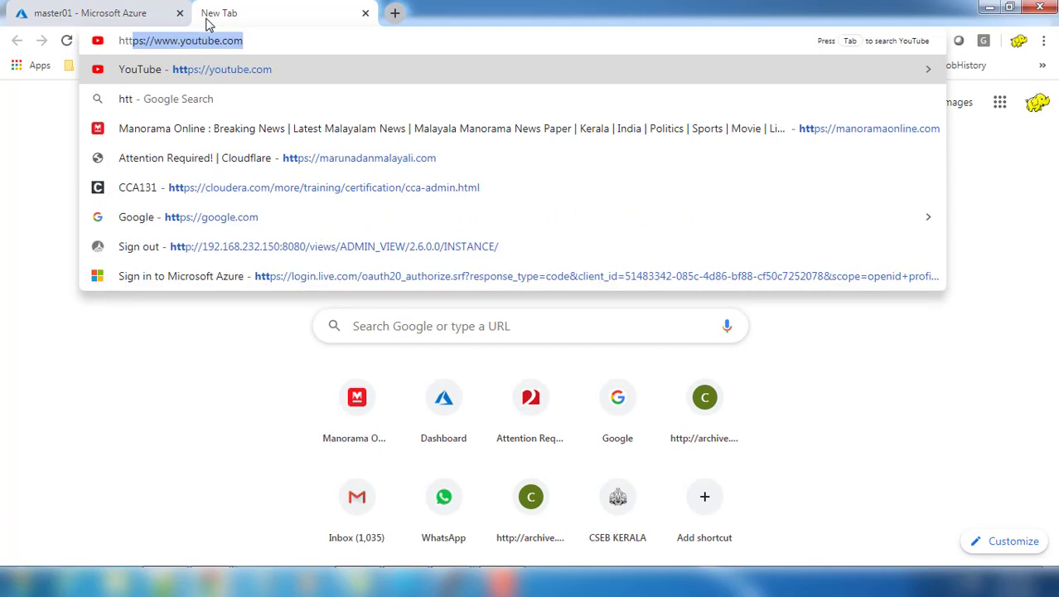
text(p://)
key(ctrl+v)
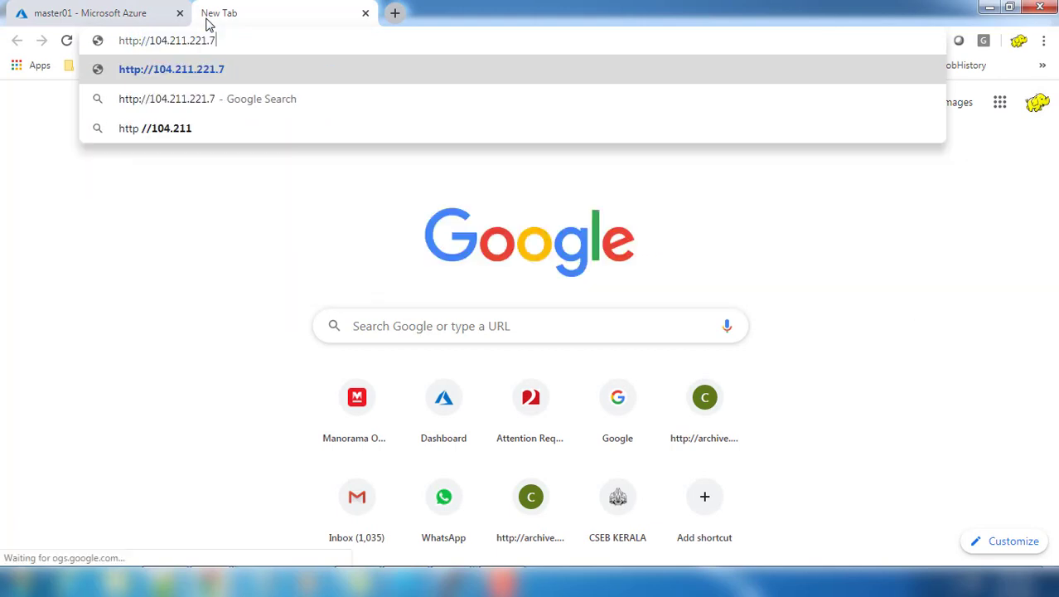
text(:71)
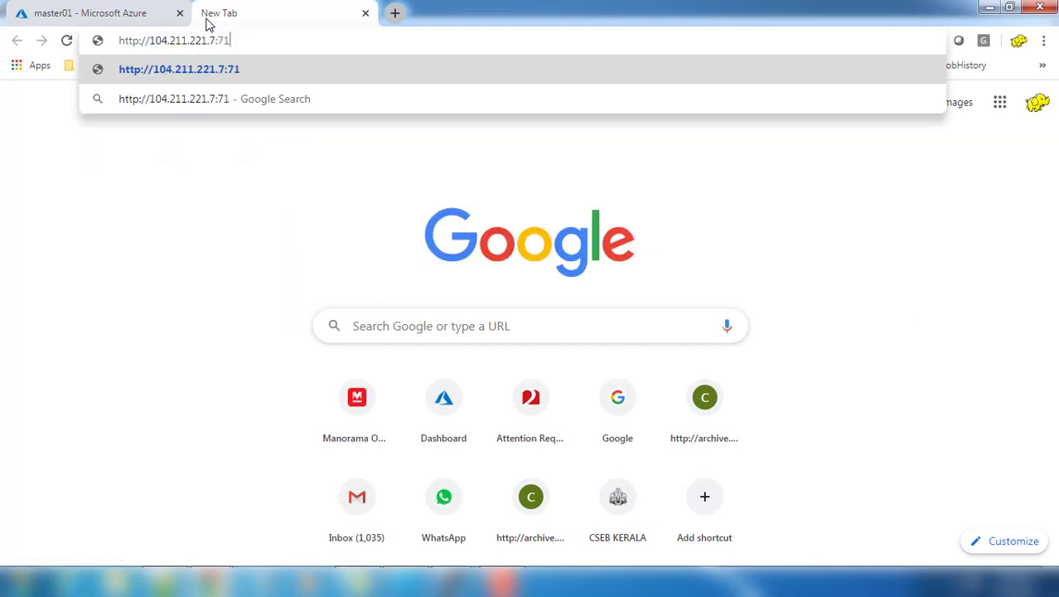
text(80)
key(Return)
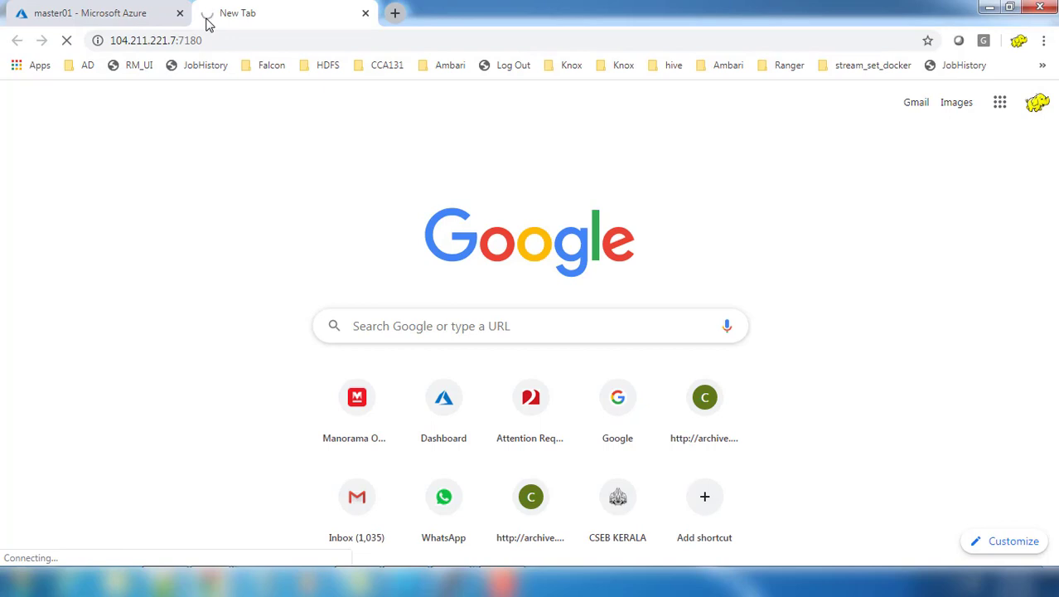
- From master01's networking settings, open master01-nsg and list its inbound security rules
click(146, 16)
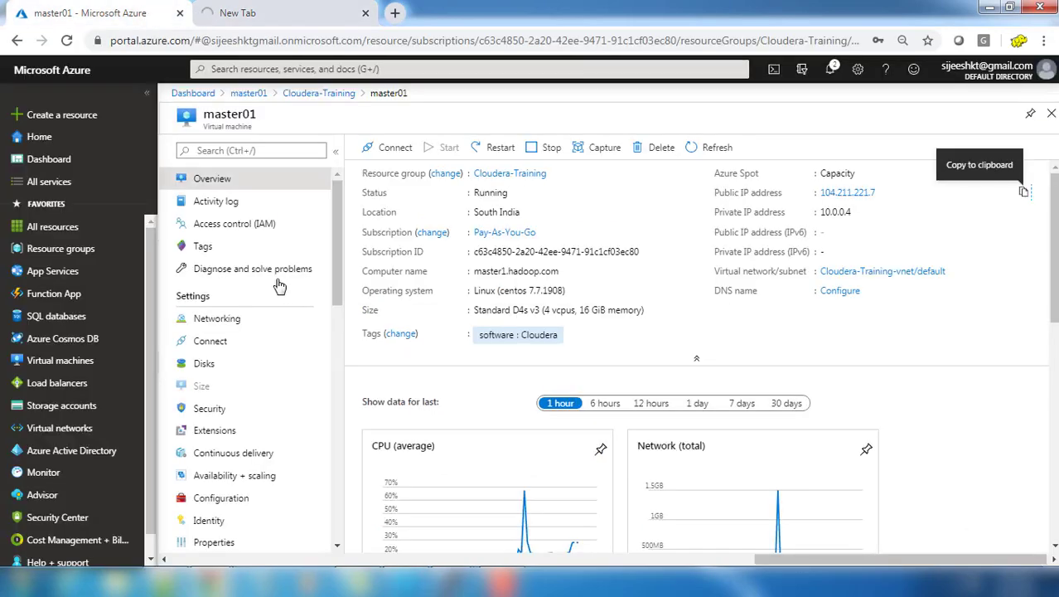
click(242, 328)
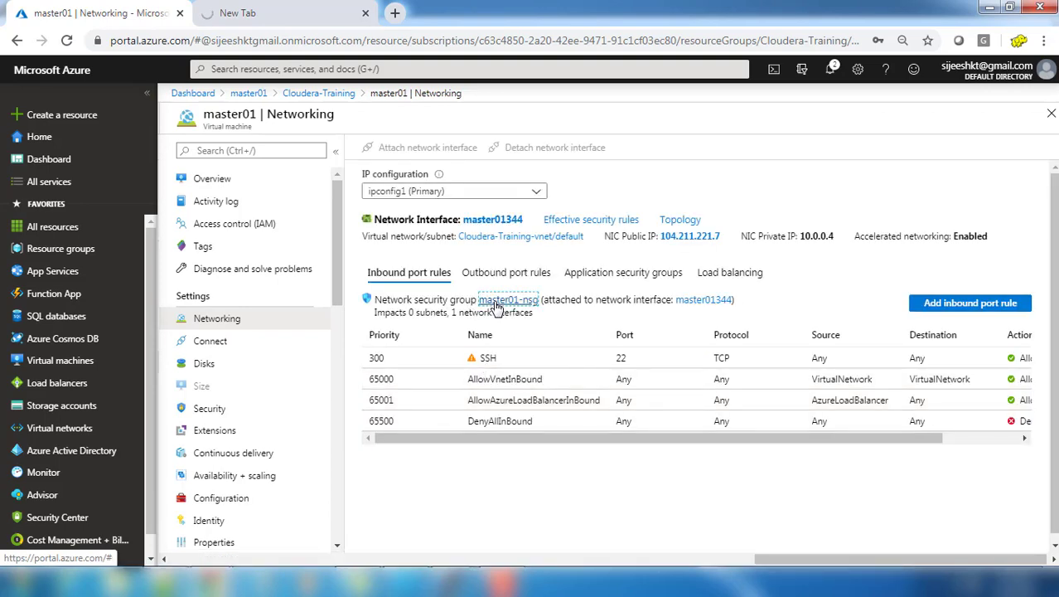
click(507, 300)
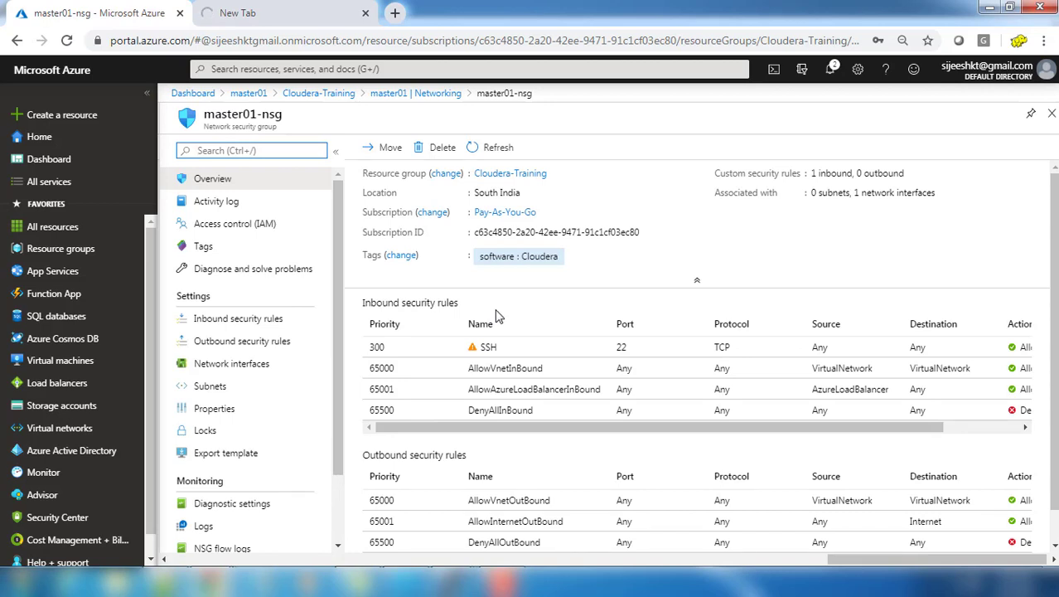
drag(610, 428, 722, 439)
drag(627, 439, 518, 439)
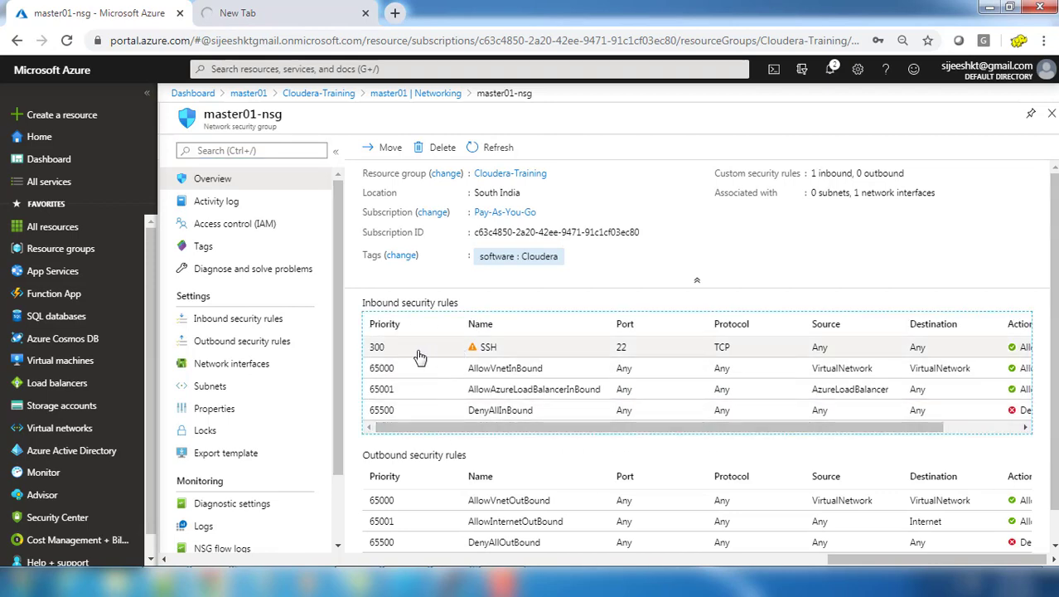
click(219, 323)
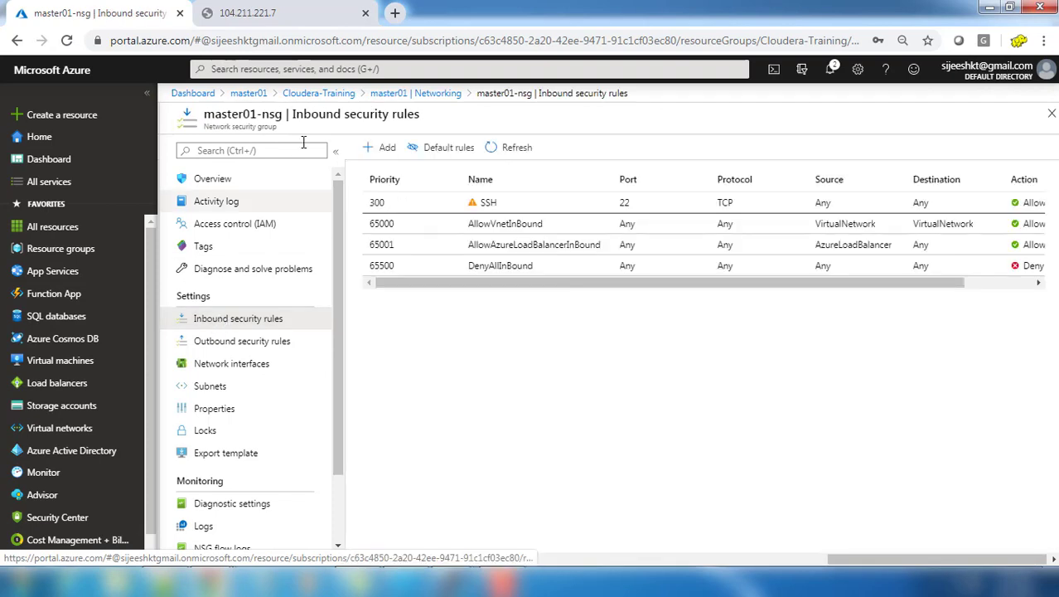
- Start a new inbound rule and change its destination port range from 8080 to 7180
click(383, 150)
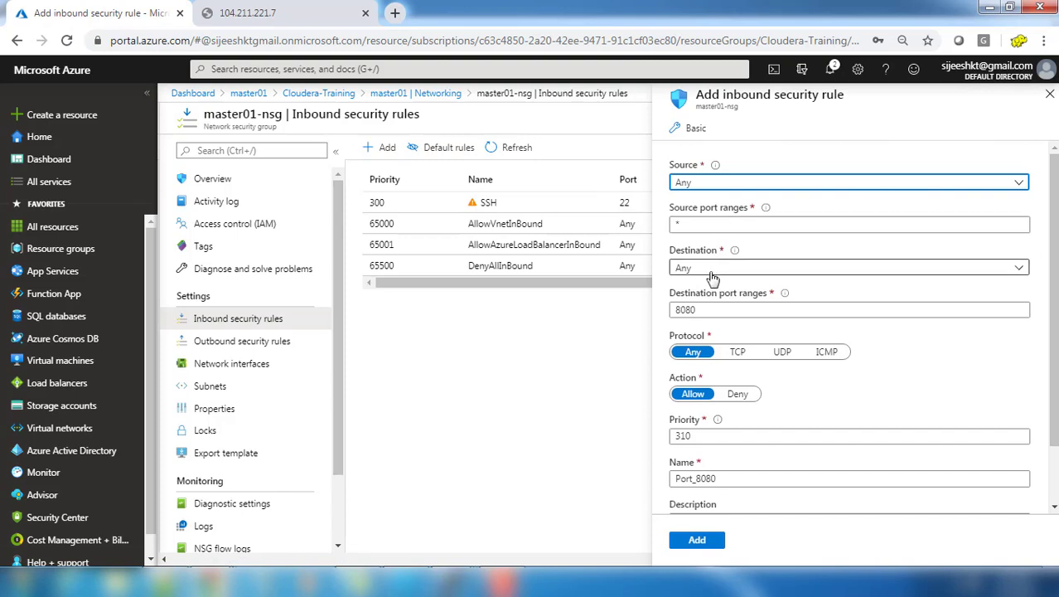
drag(706, 309, 668, 315)
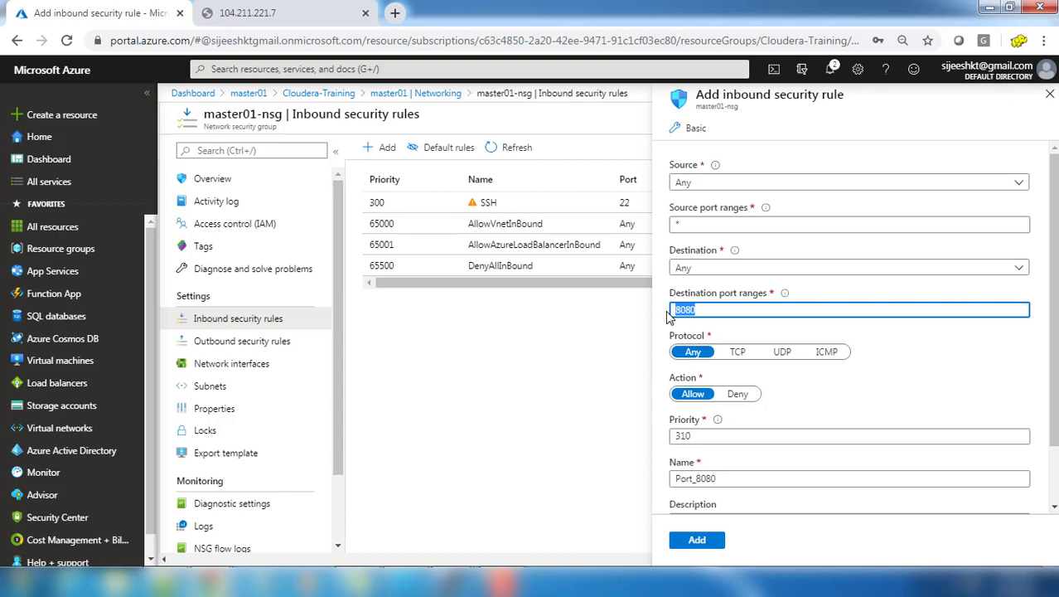
text(71)
click(631, 398)
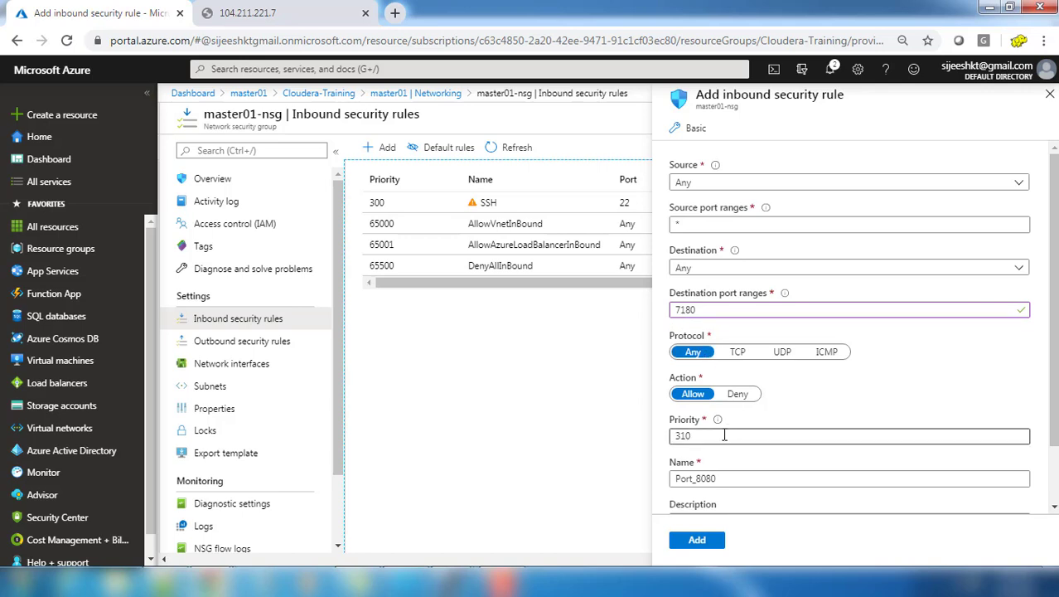
- Name the rule Cloudera_Manager, keep priority 310, and create it
drag(709, 438, 688, 433)
drag(738, 474, 670, 470)
text(Cloude)
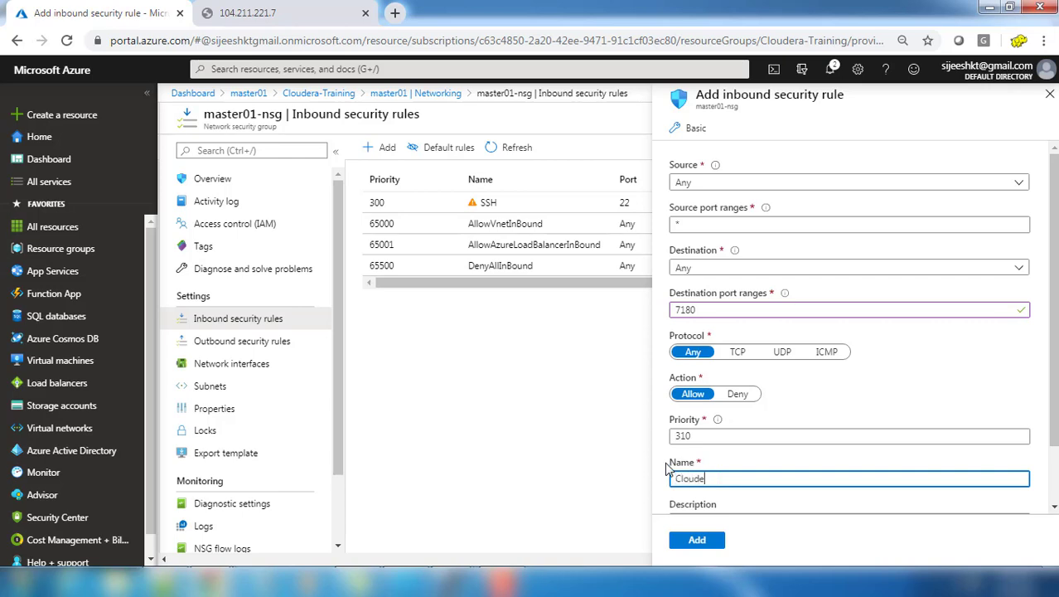
text(ra Manager)
scroll(688, 447, down, 1)
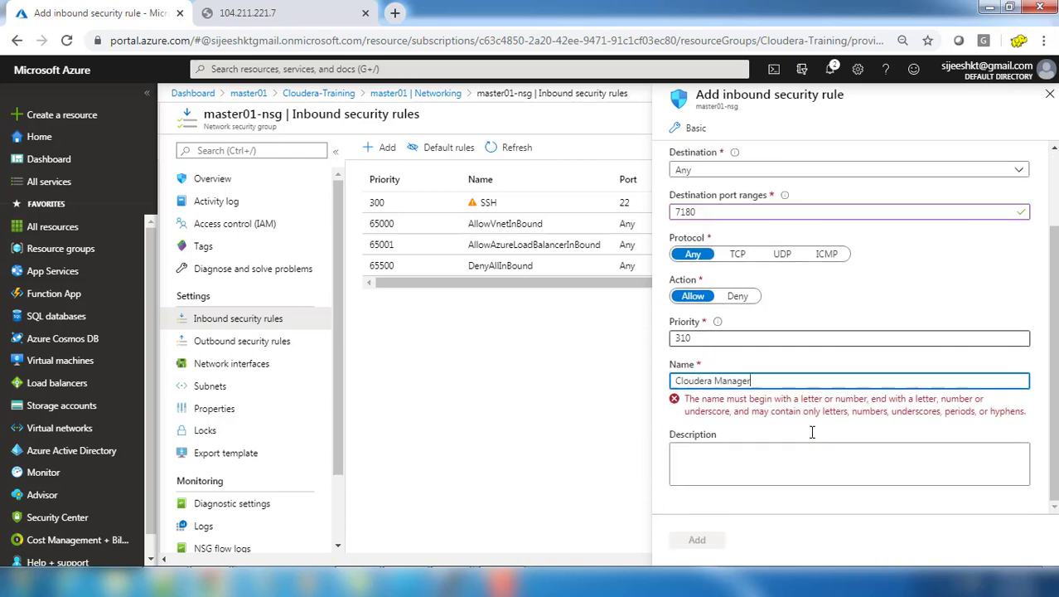
click(716, 381)
key(BackSpace)
text(_)
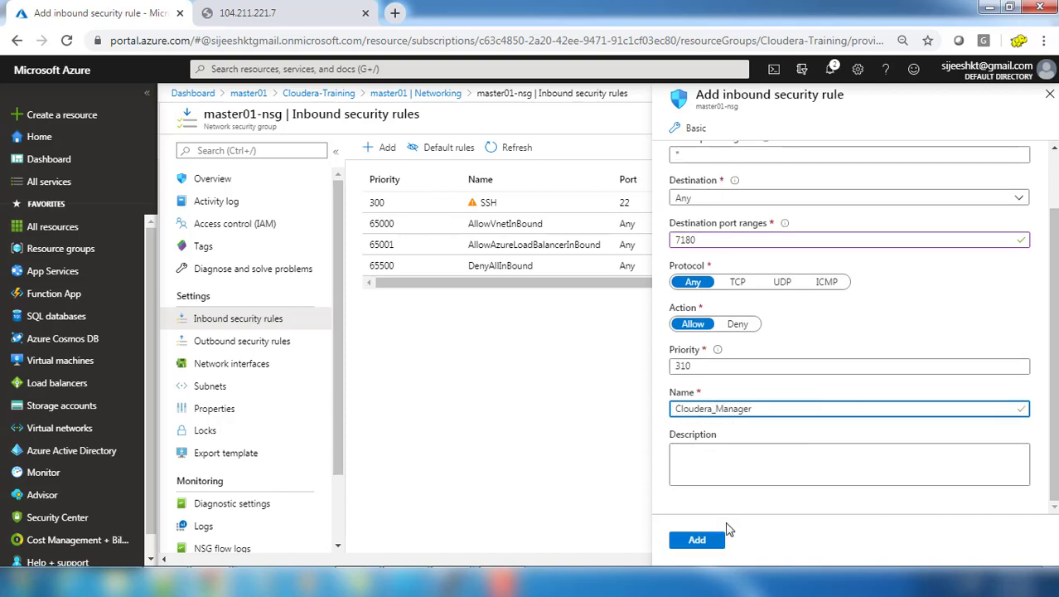
click(712, 477)
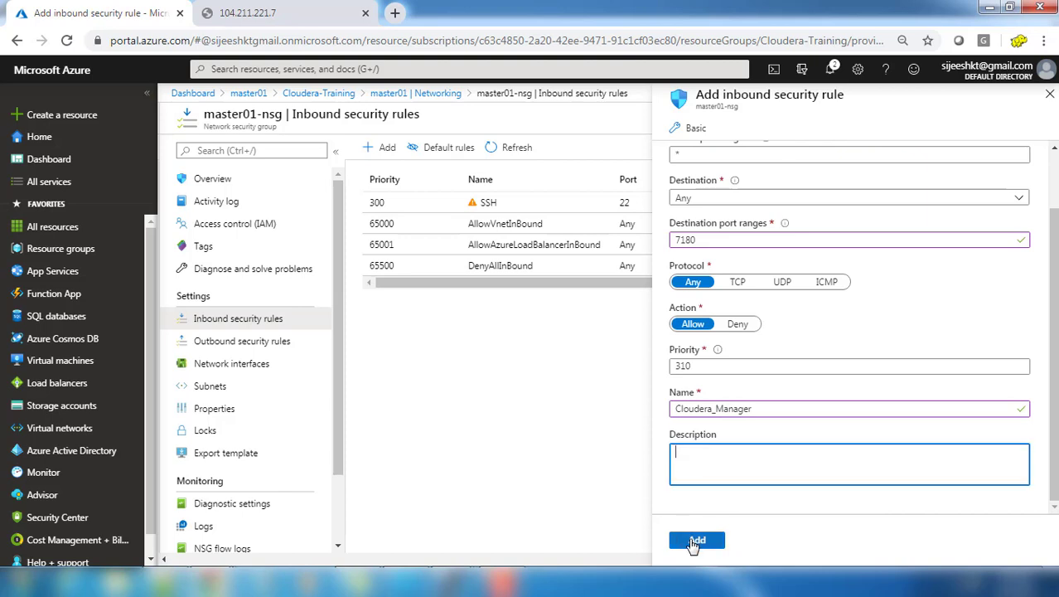
click(696, 539)
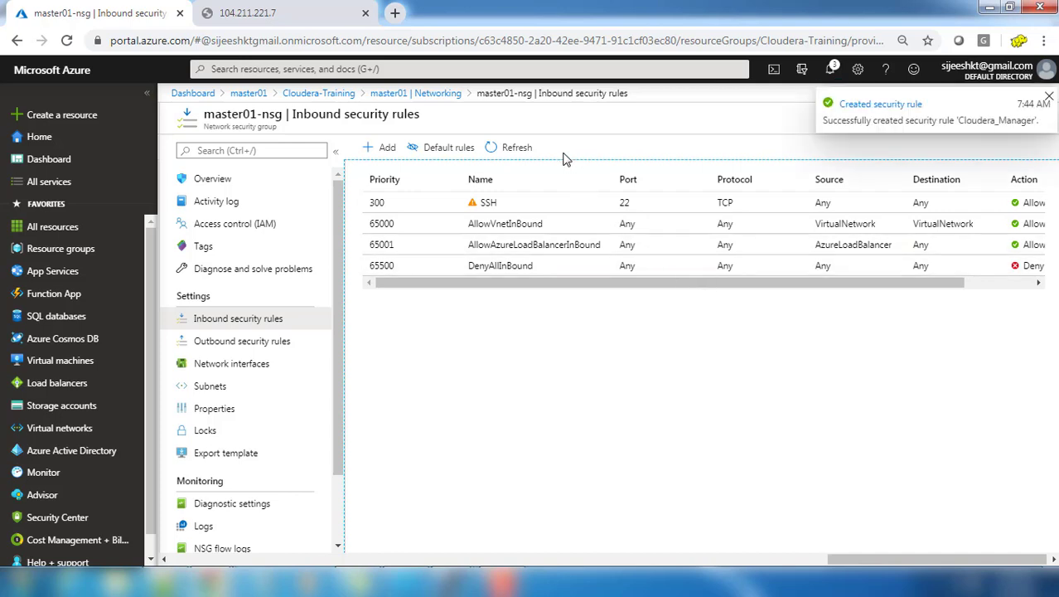
click(511, 153)
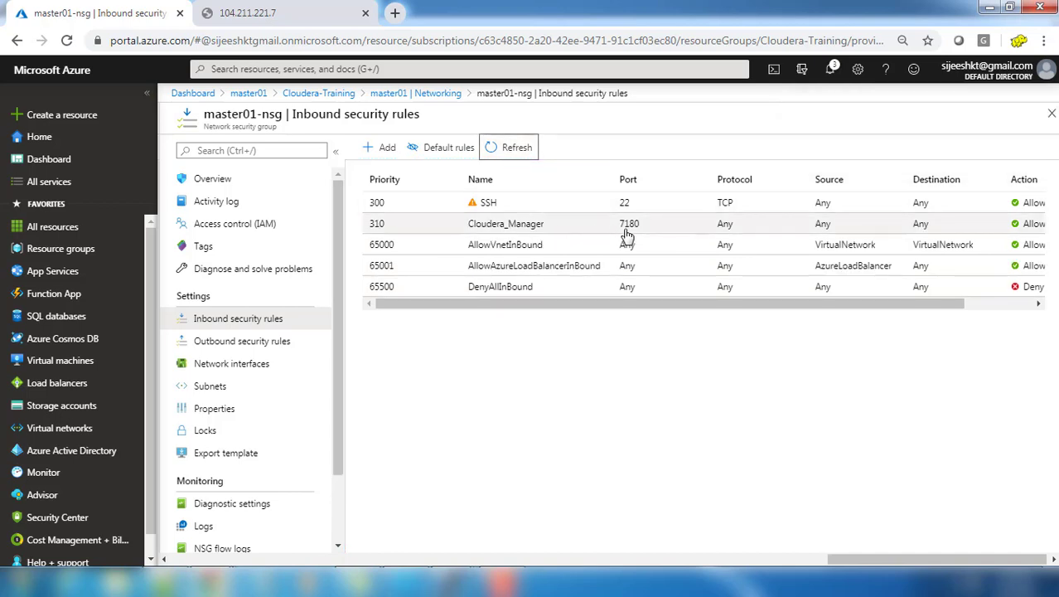
click(308, 17)
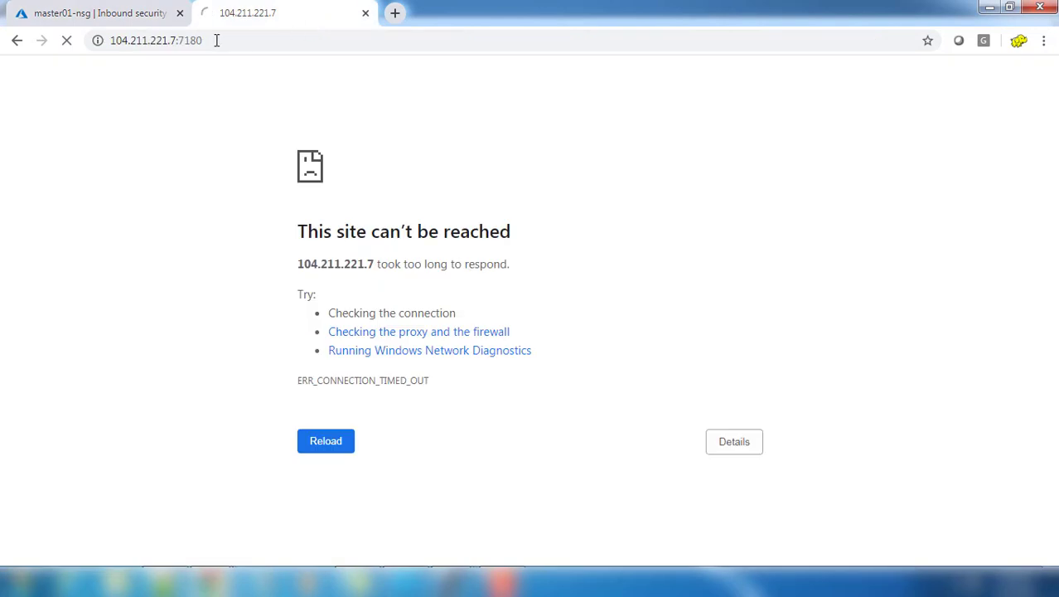
click(103, 43)
click(120, 40)
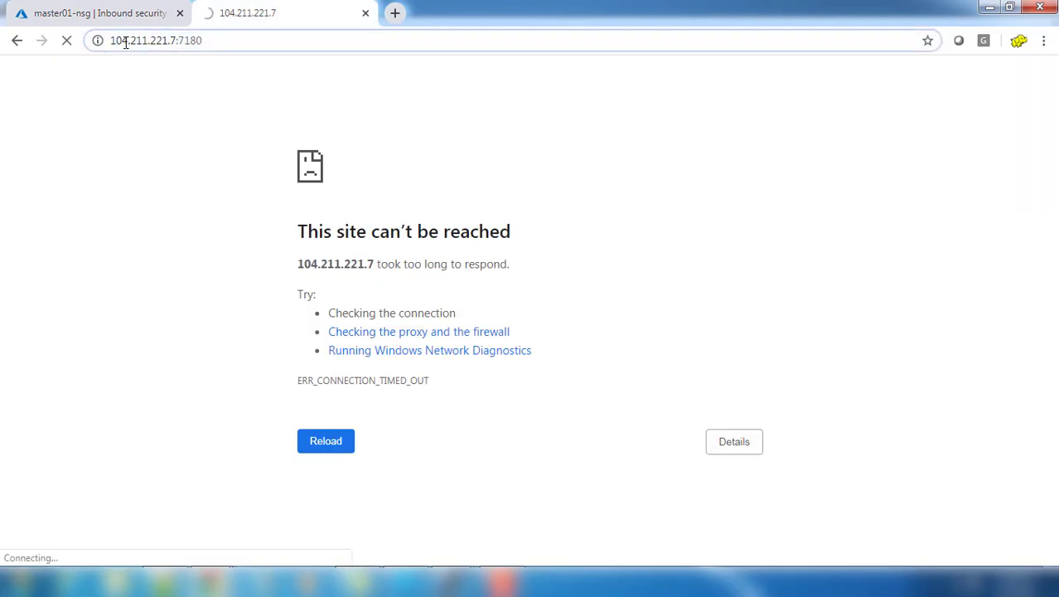
text(http)
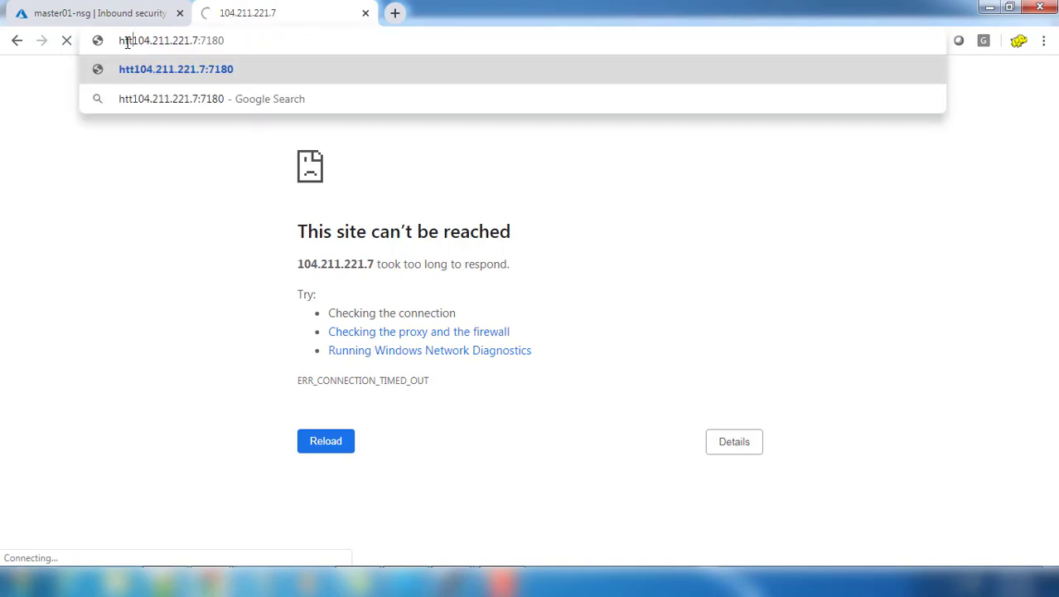
text(://)
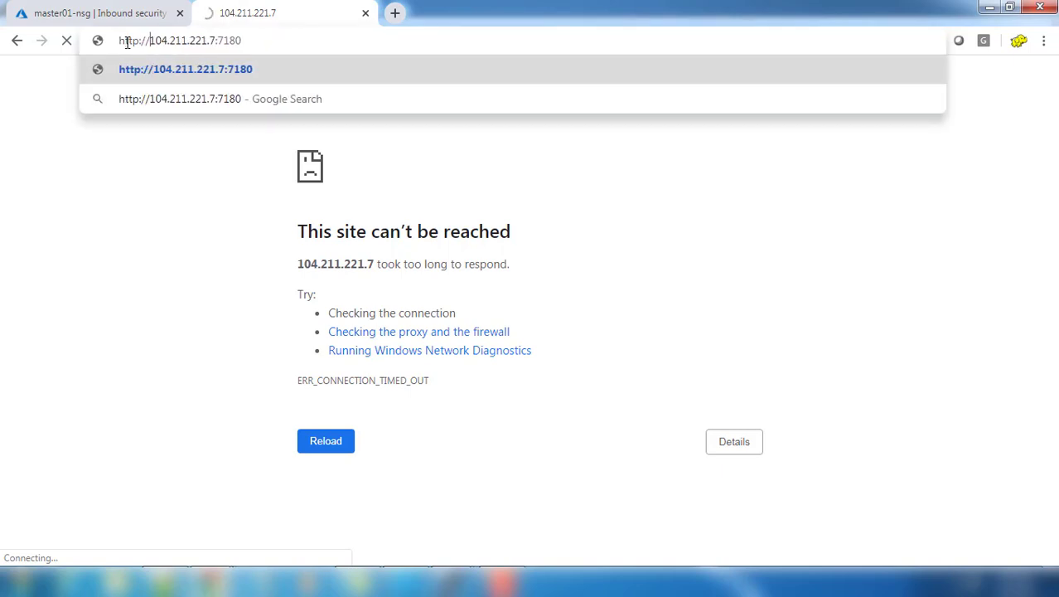
key(Return)
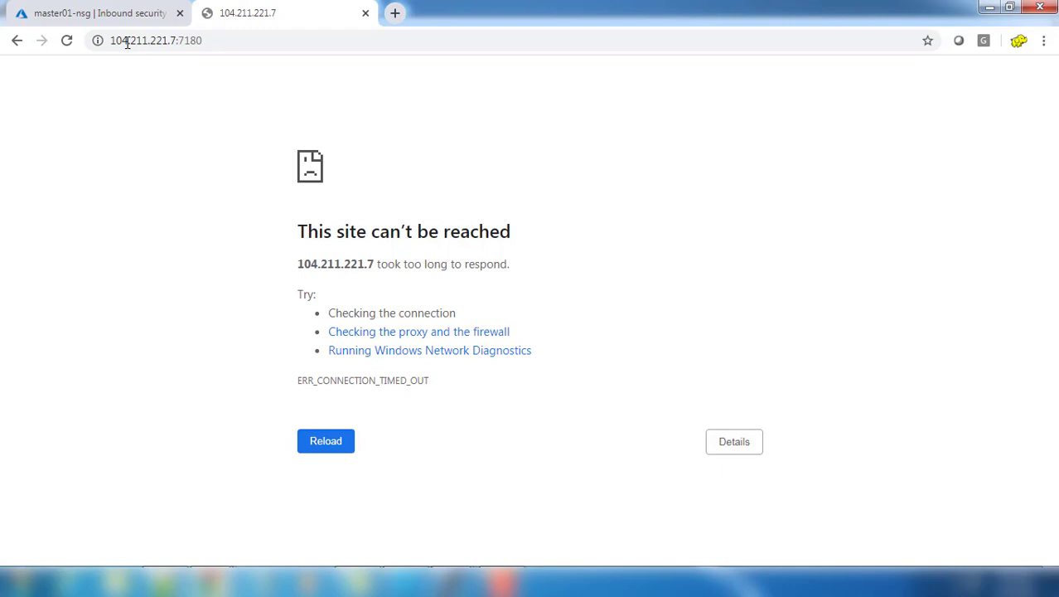
- Check the site's connection info and reload until the Cloudera Manager login page loads
click(95, 46)
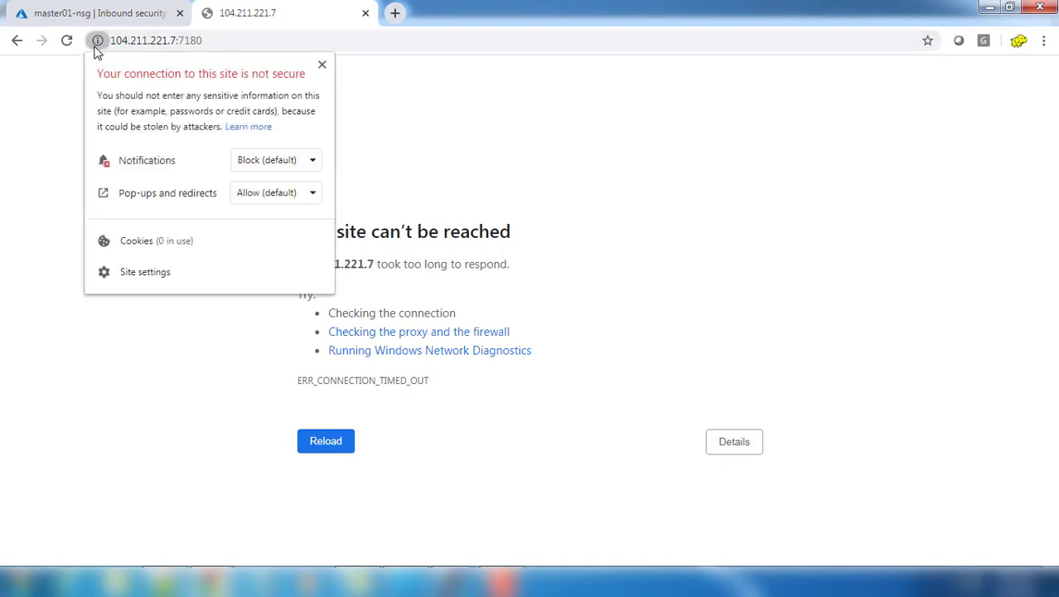
click(321, 65)
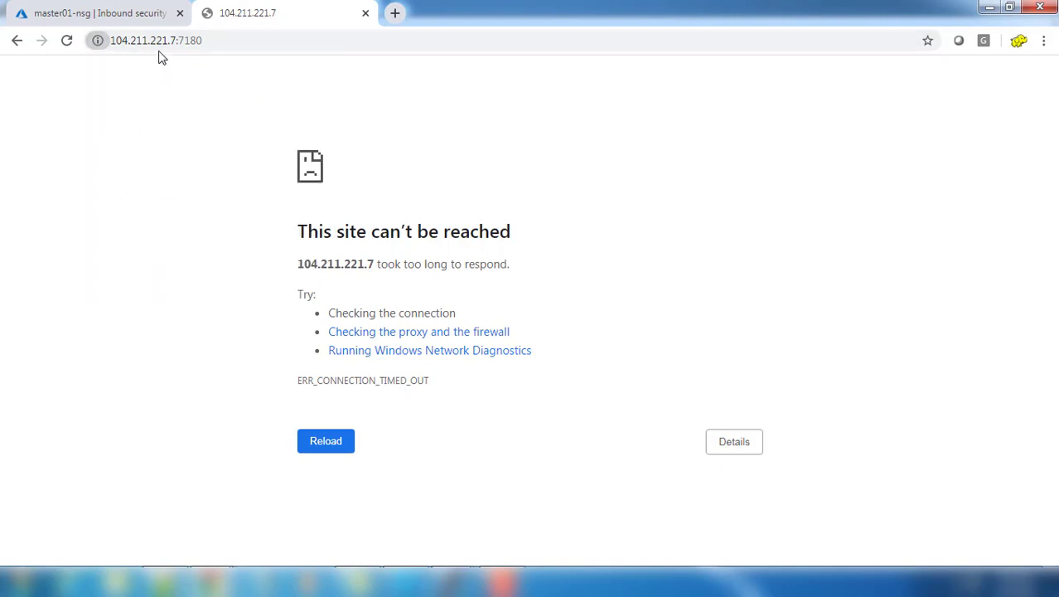
key(F5)
click(202, 45)
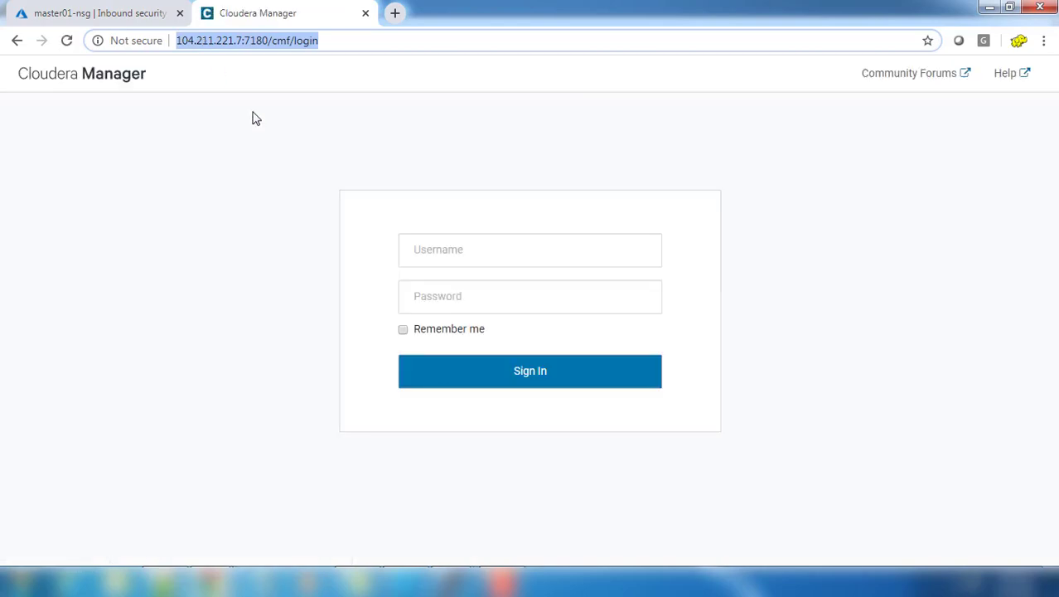
- Log in as admin with the account password and decline Chrome's offer to save it
click(268, 154)
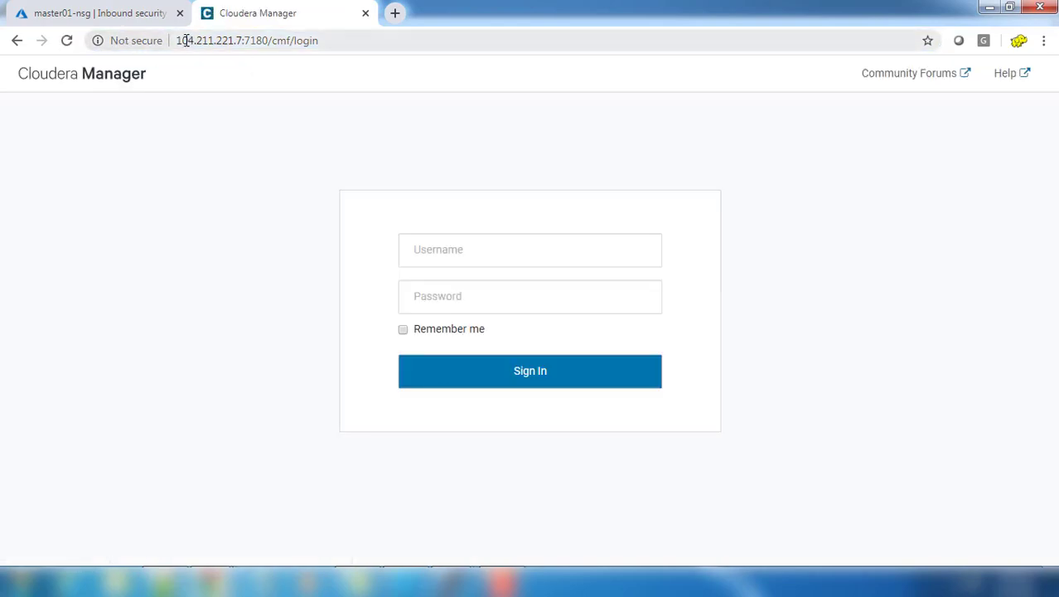
click(463, 252)
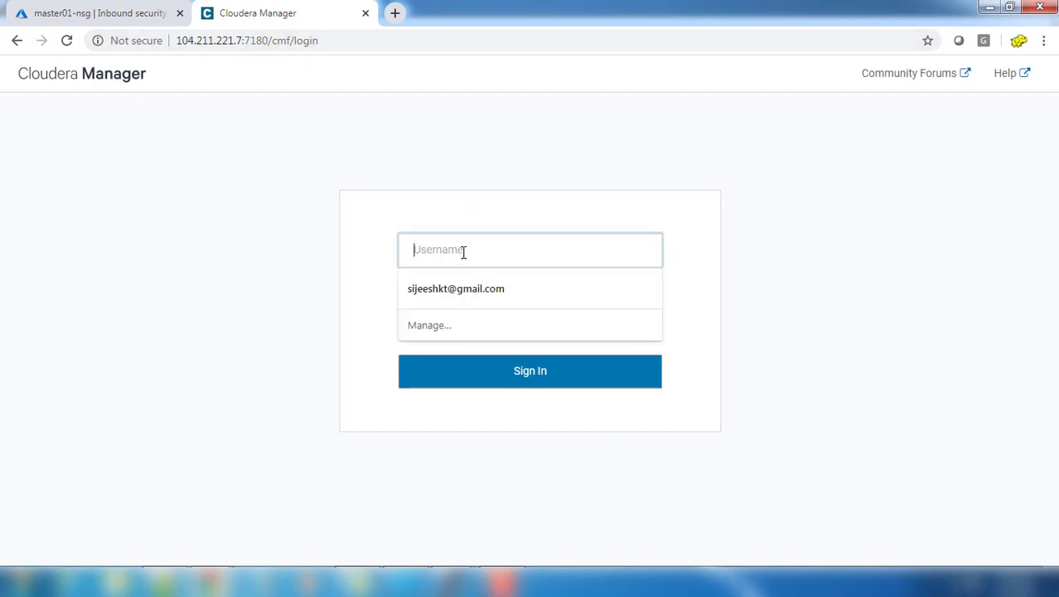
text(admin)
key(Tab)
text(a)
key(Return)
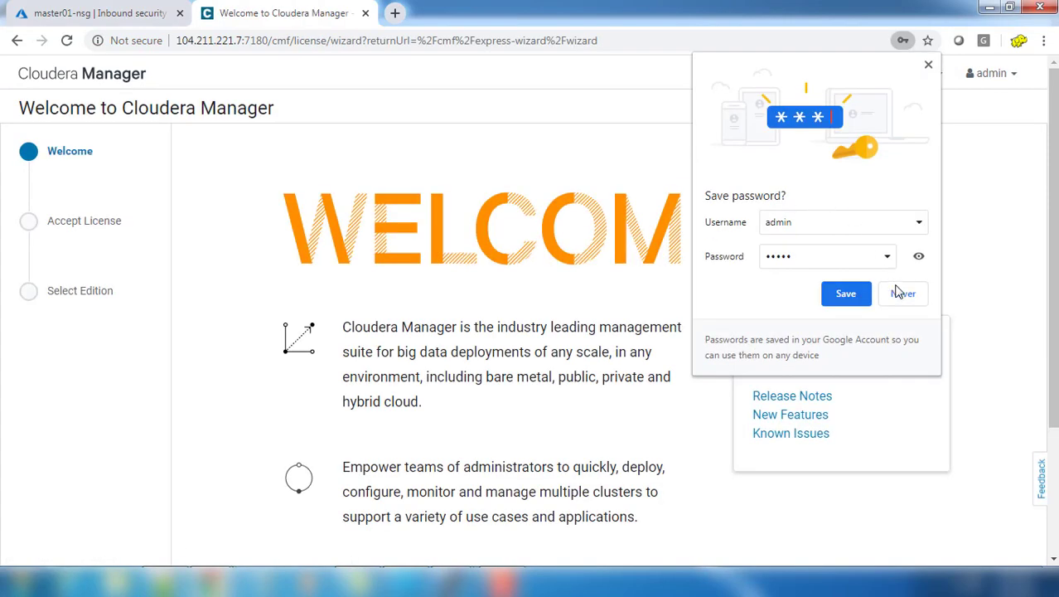
click(901, 292)
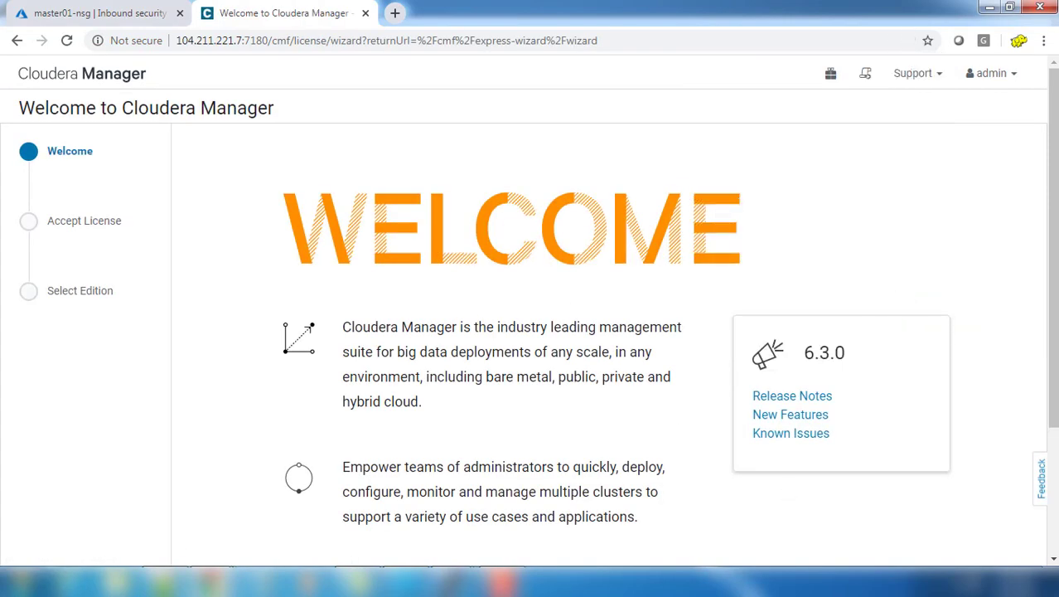